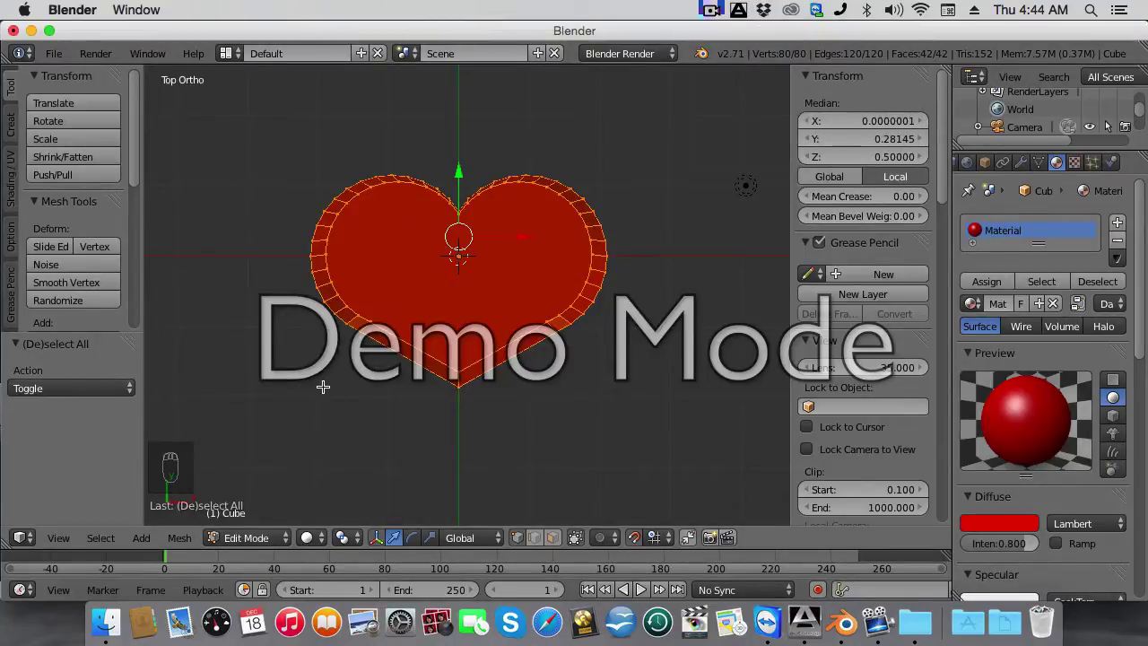
# Examine the finished red heart mesh from above and from several tilted angles.
pyautogui.scroll(4, 322, 386)
pyautogui.scroll(-4, 323, 387)
pyautogui.moveTo(323, 386); pyautogui.dragTo(342, 362, button='middle')
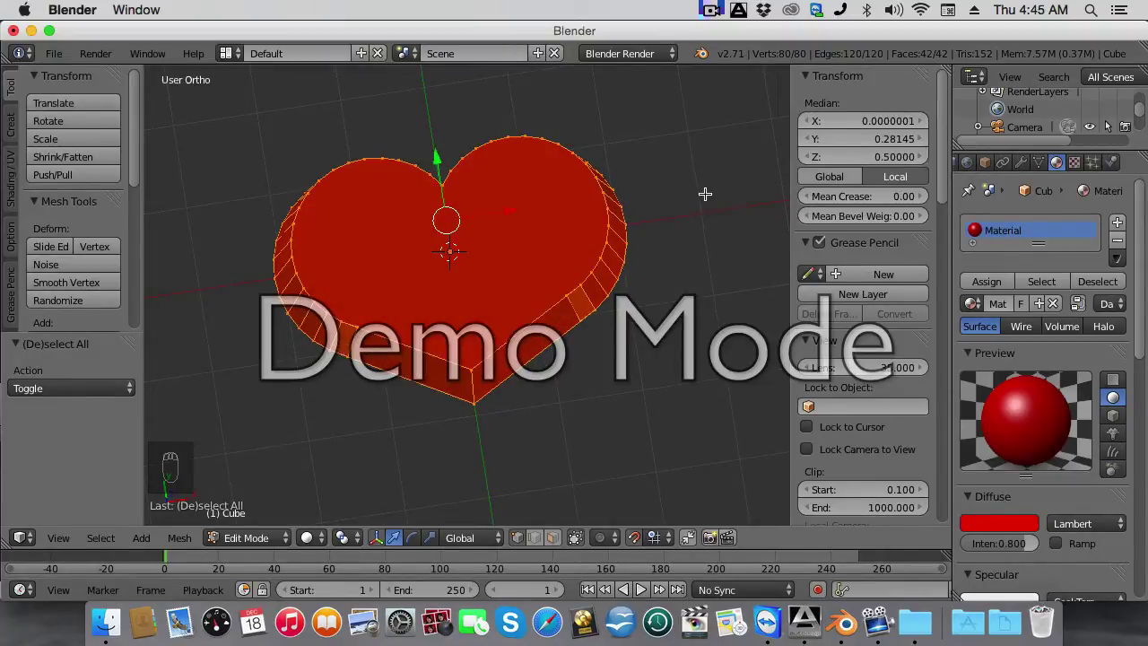
pyautogui.scroll(2, 552, 216)
pyautogui.scroll(-2, 553, 216)
pyautogui.moveTo(702, 203); pyautogui.dragTo(674, 166, button='middle')
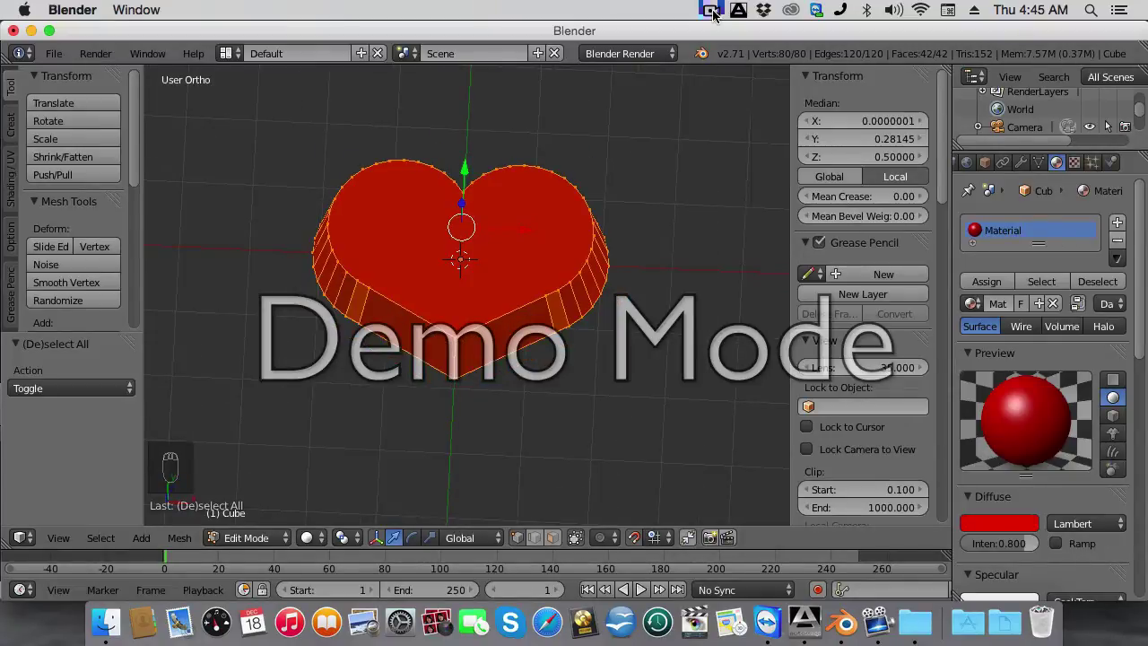
pyautogui.moveTo(532, 99); pyautogui.dragTo(559, 159, button='middle')
pyautogui.click(711, 10)
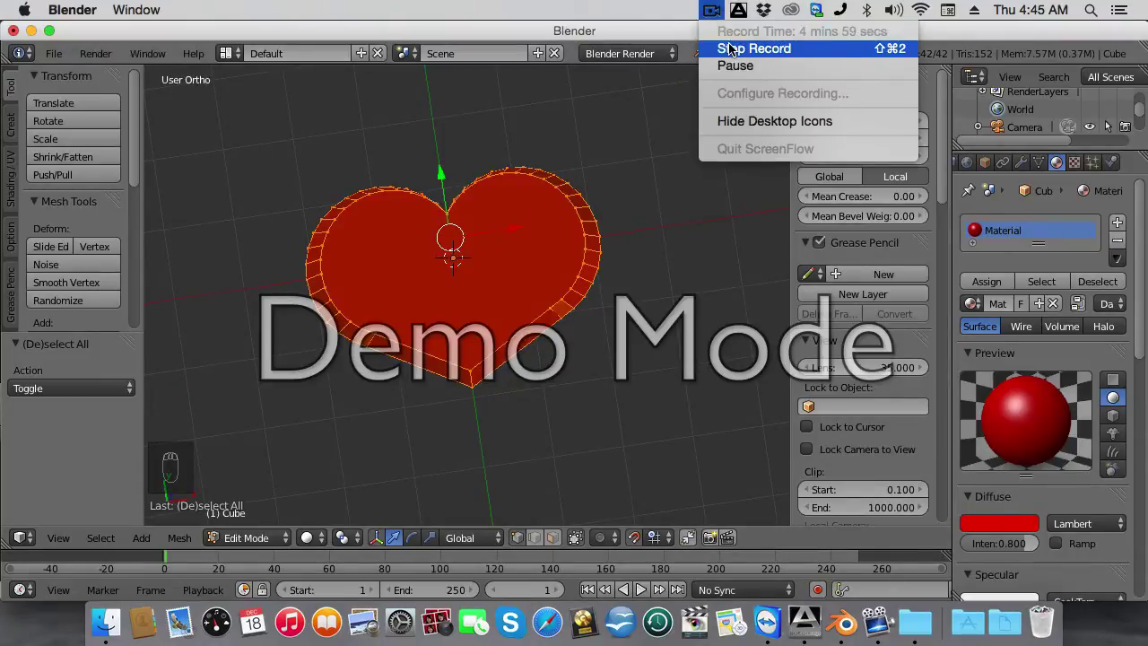
pyautogui.click(731, 50)
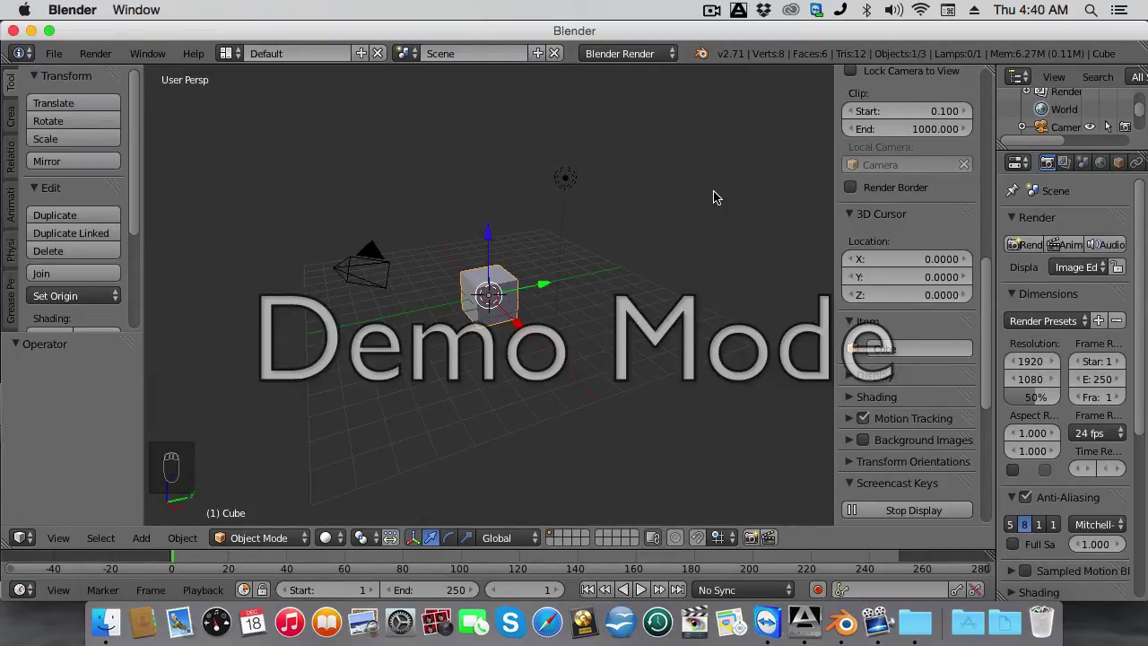
# Delete all vertices of the default cube in Edit Mode, working in the top orthographic view.
pyautogui.press('KP_5')
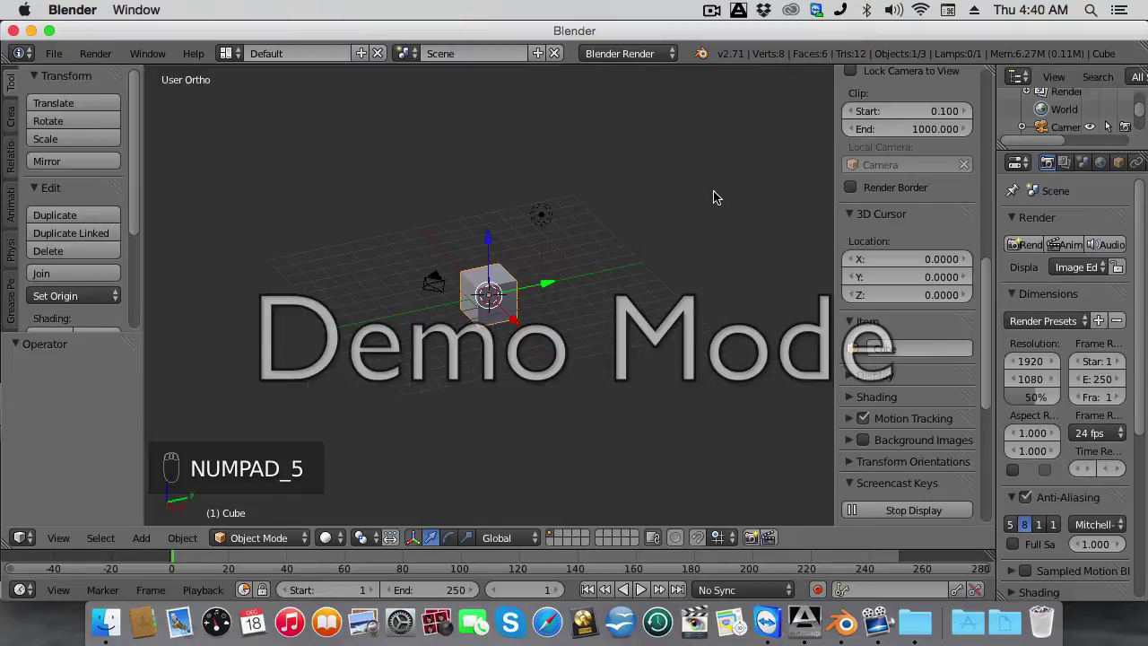
pyautogui.press('KP_7')
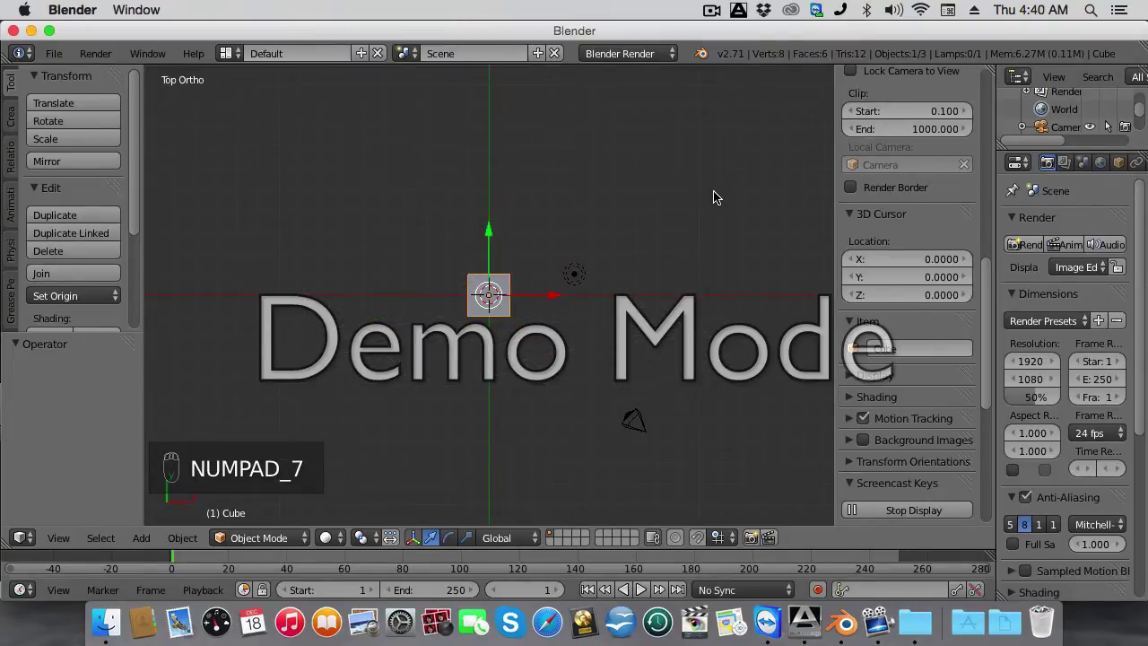
pyautogui.press('Tab')
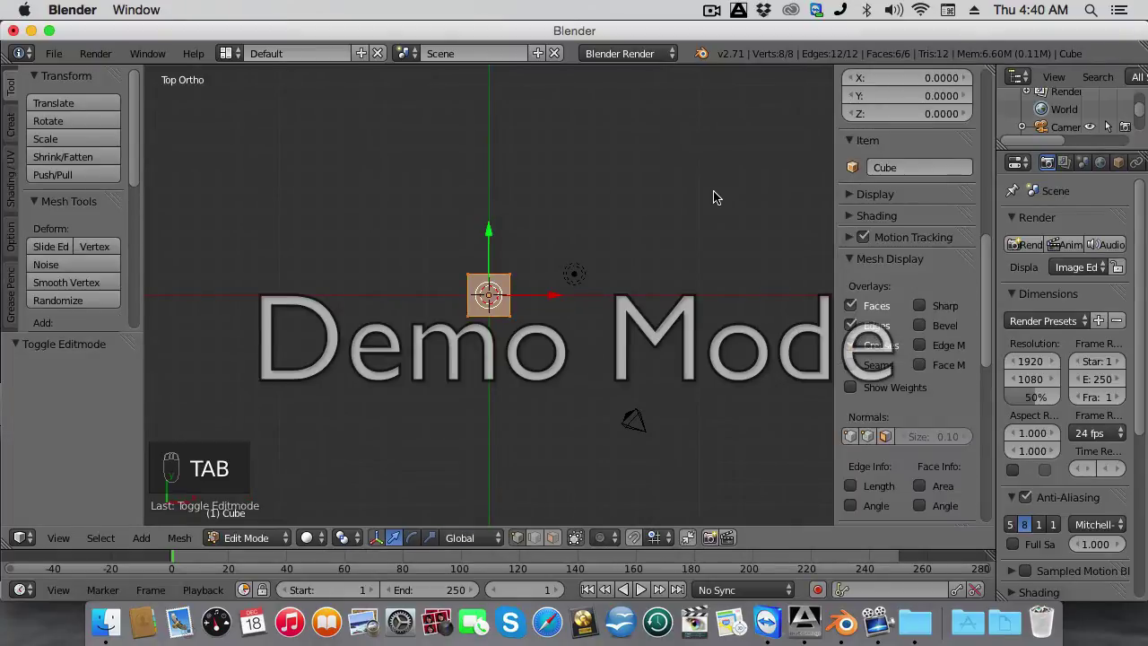
pyautogui.press('x')
pyautogui.click(715, 196)
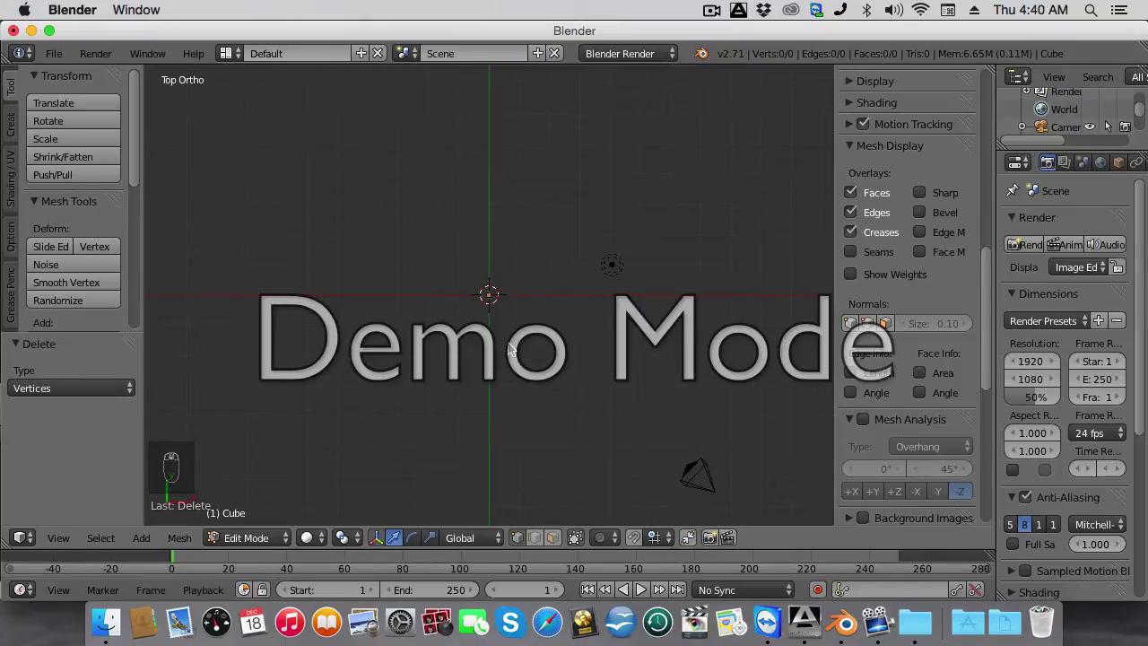
# Add a single vertex near the origin and set its X and Y coordinates to 0.
pyautogui.keyDown('ctrl'); pyautogui.click(461, 271); pyautogui.keyUp('ctrl')
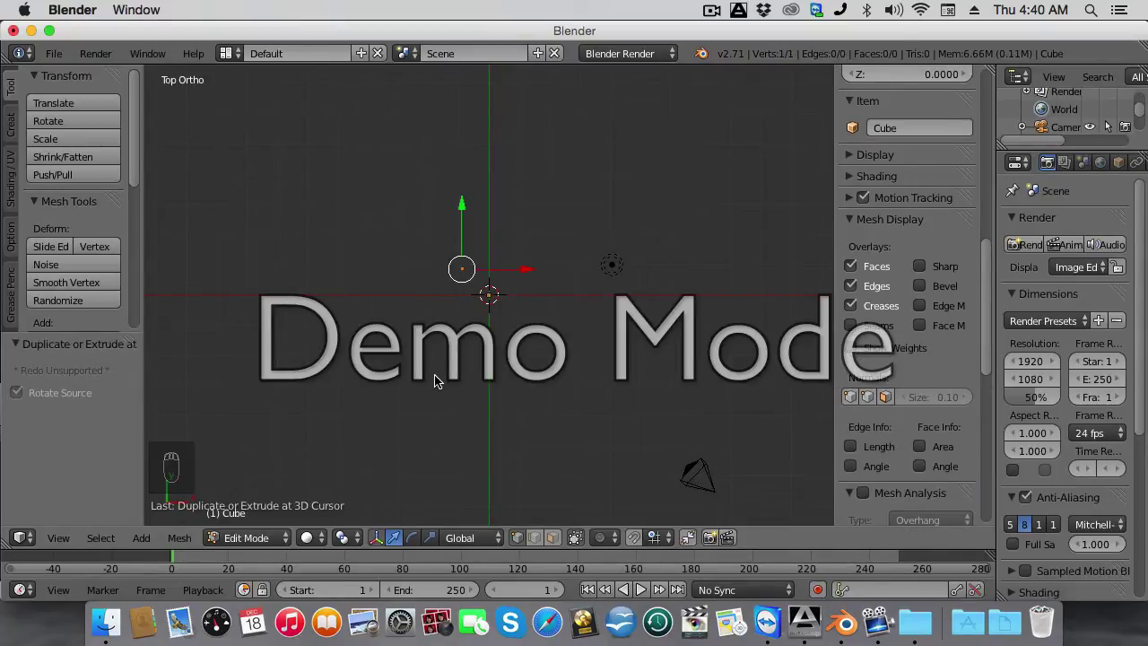
pyautogui.scroll(5, 436, 380)
pyautogui.scroll(10, 892, 237)
pyautogui.click(928, 120)
pyautogui.write('0')
pyautogui.press('Tab')
pyautogui.write('0')
pyautogui.press('Tab')
pyautogui.press('Tab')
pyautogui.press('Return')
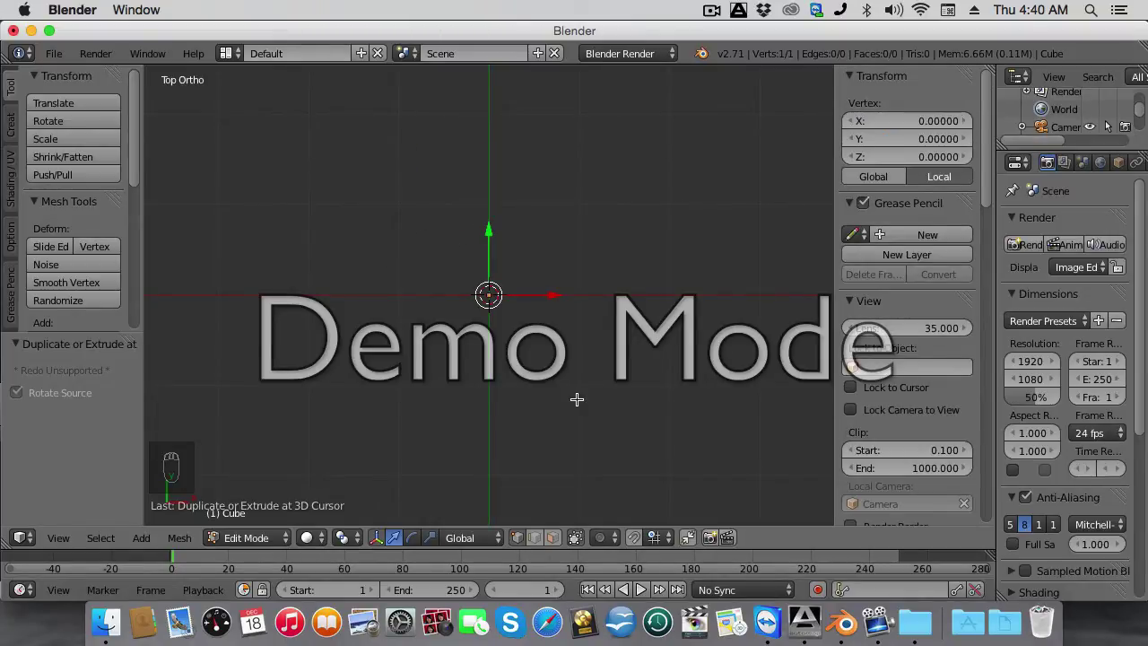
# Turn on snapping and move the vertex to X -1, Y 1.
pyautogui.click(633, 538)
pyautogui.press('g')
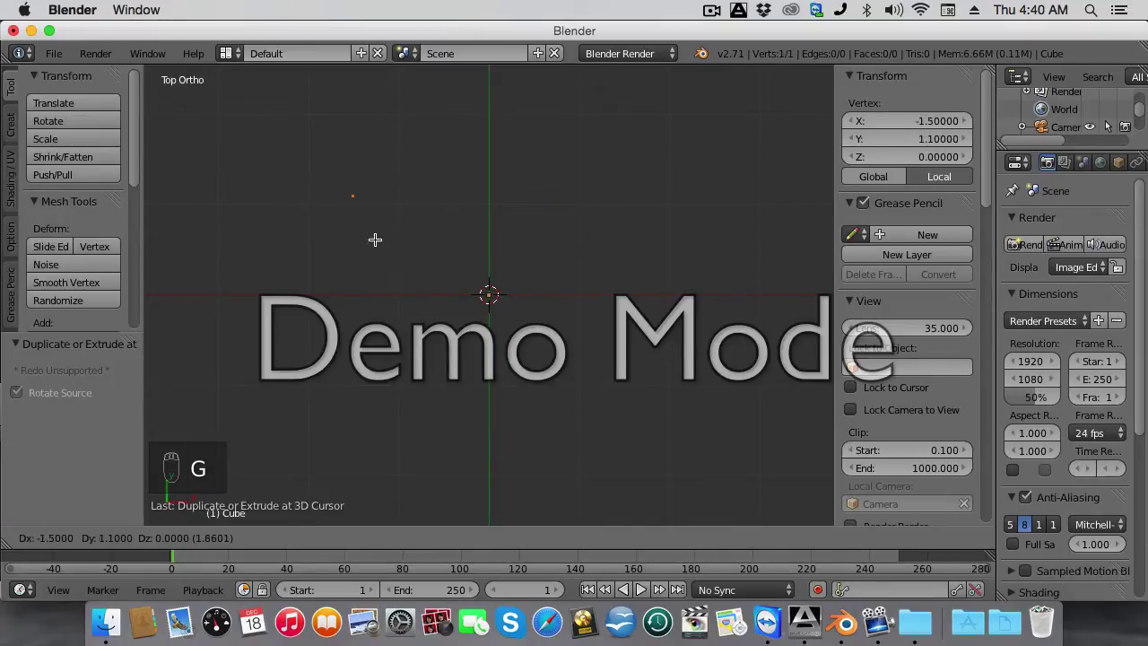
pyautogui.click(410, 230)
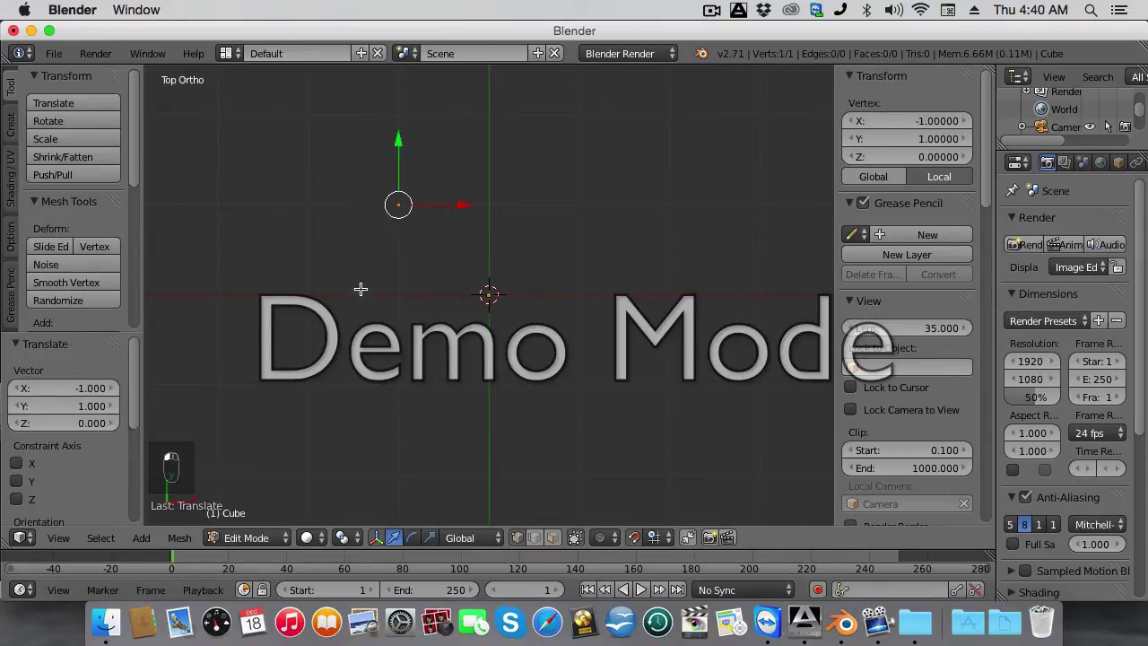
# Extrude the vertex in four one-unit segments, along Y 1 to (1, 1) and then down to (1, -1).
pyautogui.press('e')
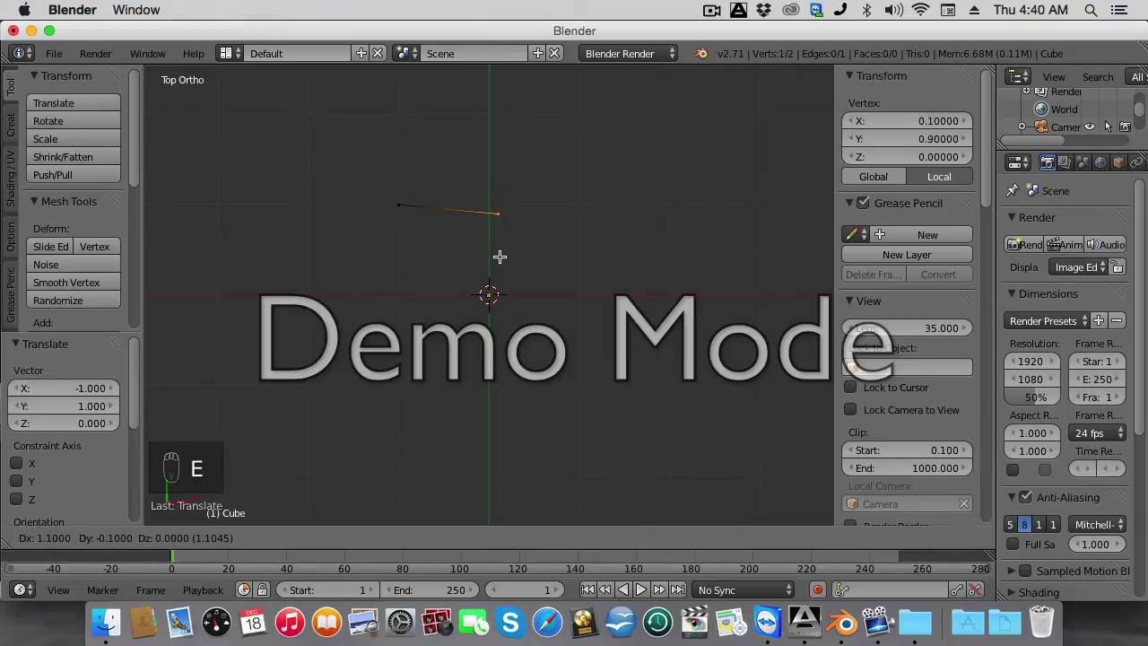
pyautogui.click(494, 254)
pyautogui.press('e')
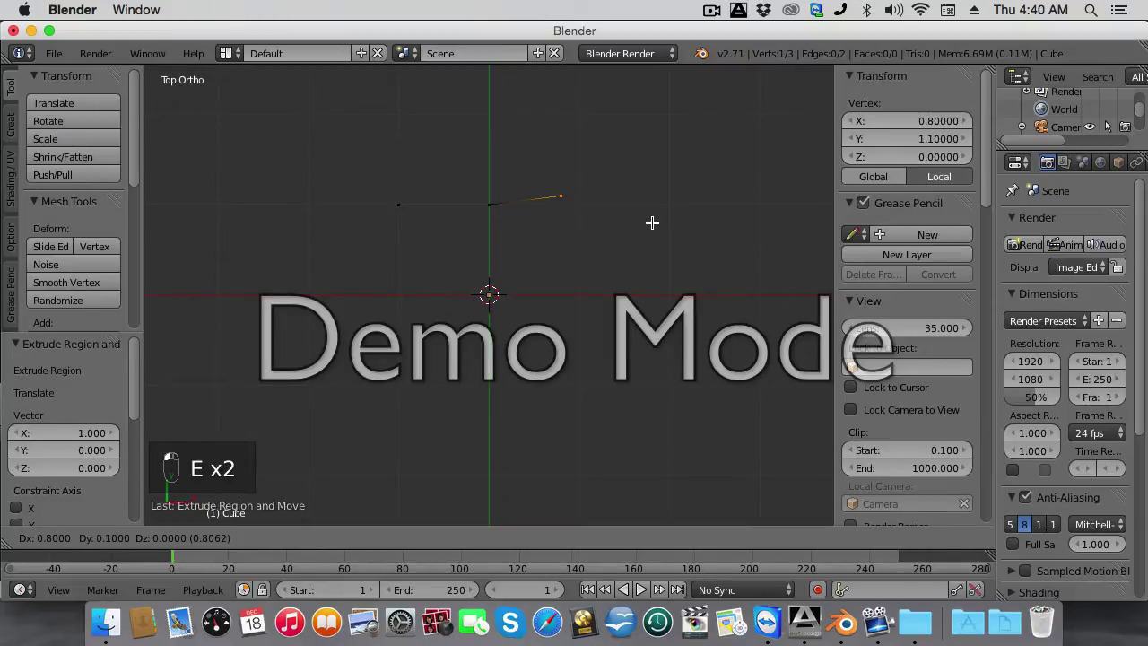
pyautogui.click(672, 225)
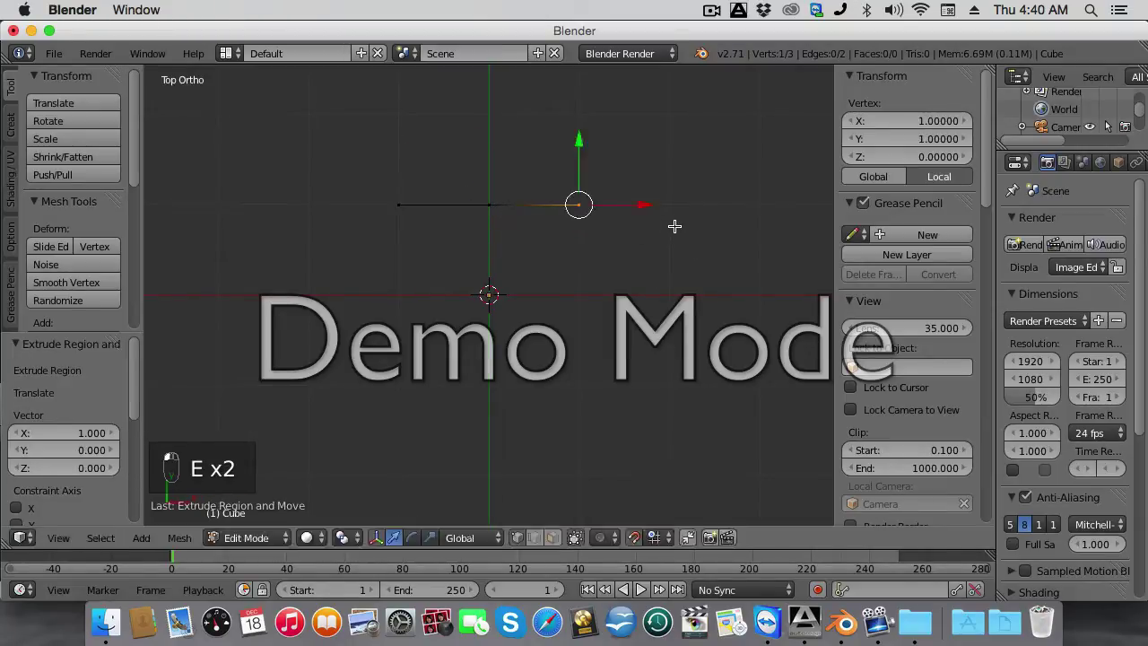
pyautogui.press('e')
pyautogui.click(588, 369)
pyautogui.press('e')
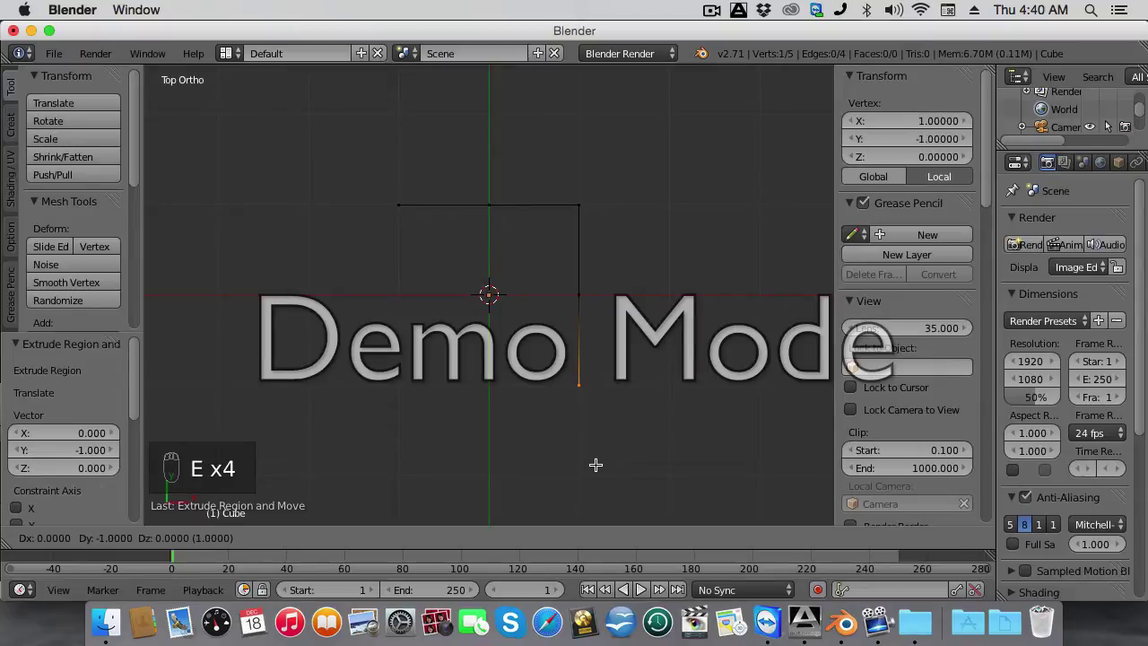
pyautogui.click(595, 463)
# Extrude one-unit segments along Y -1 to (-1, -1) and up to (-1, 0), and close the square with an edge to its starting vertex.
pyautogui.press('e')
pyautogui.click(541, 455)
pyautogui.press('e')
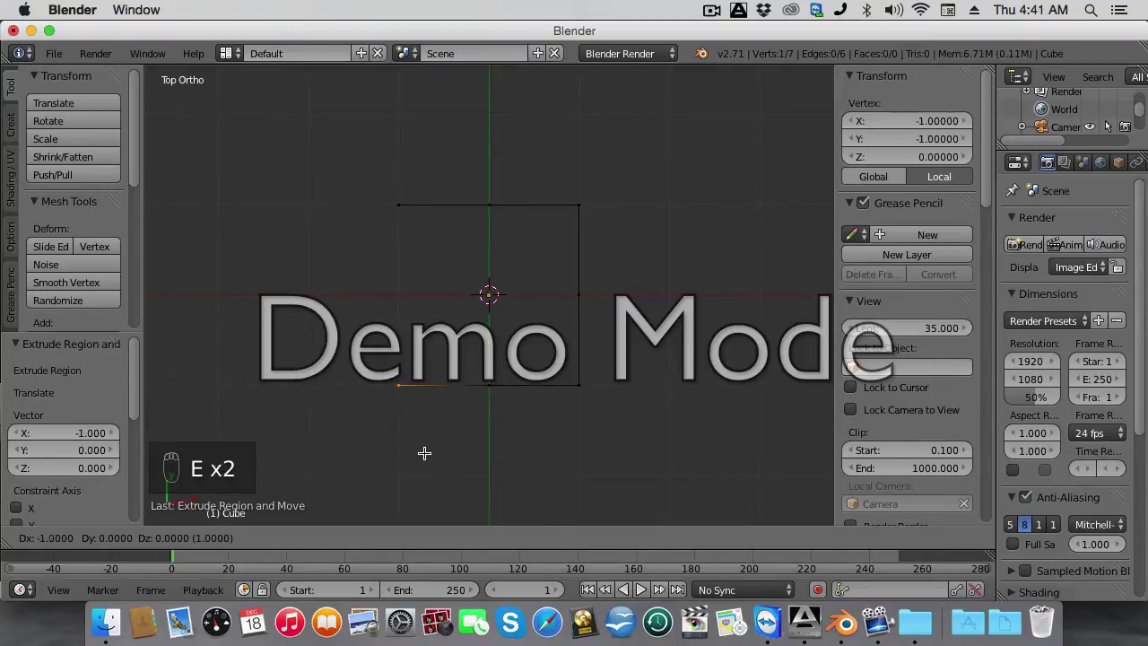
pyautogui.click(425, 452)
pyautogui.press('e')
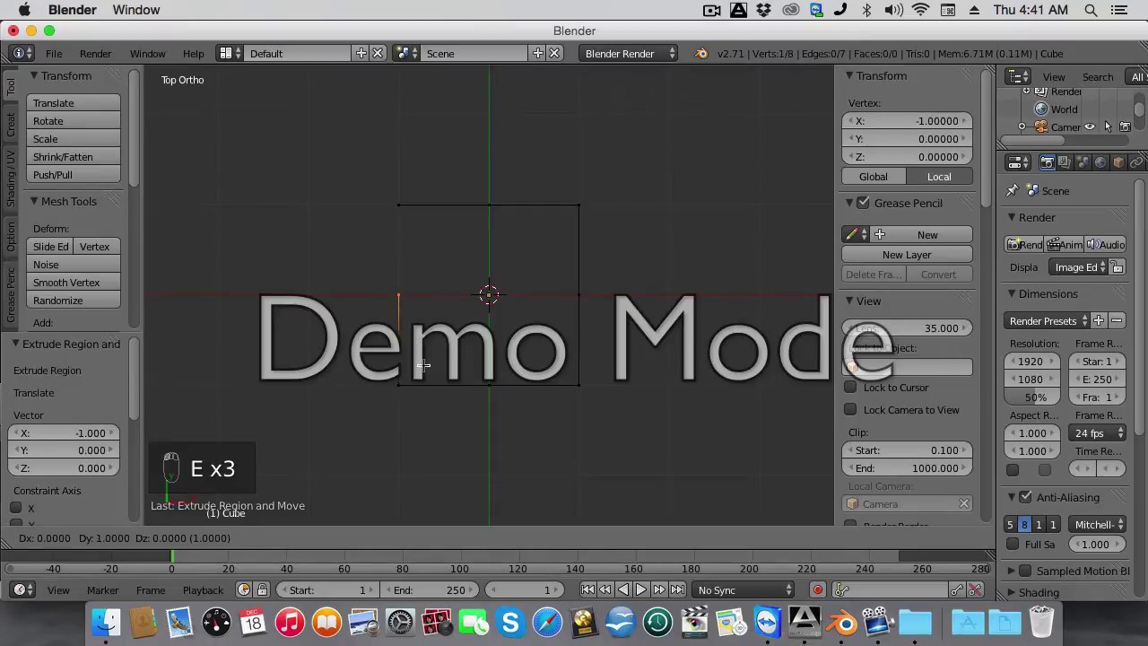
pyautogui.click(422, 364)
pyautogui.keyDown('shift'); pyautogui.rightClick(394, 212); pyautogui.keyUp('shift')
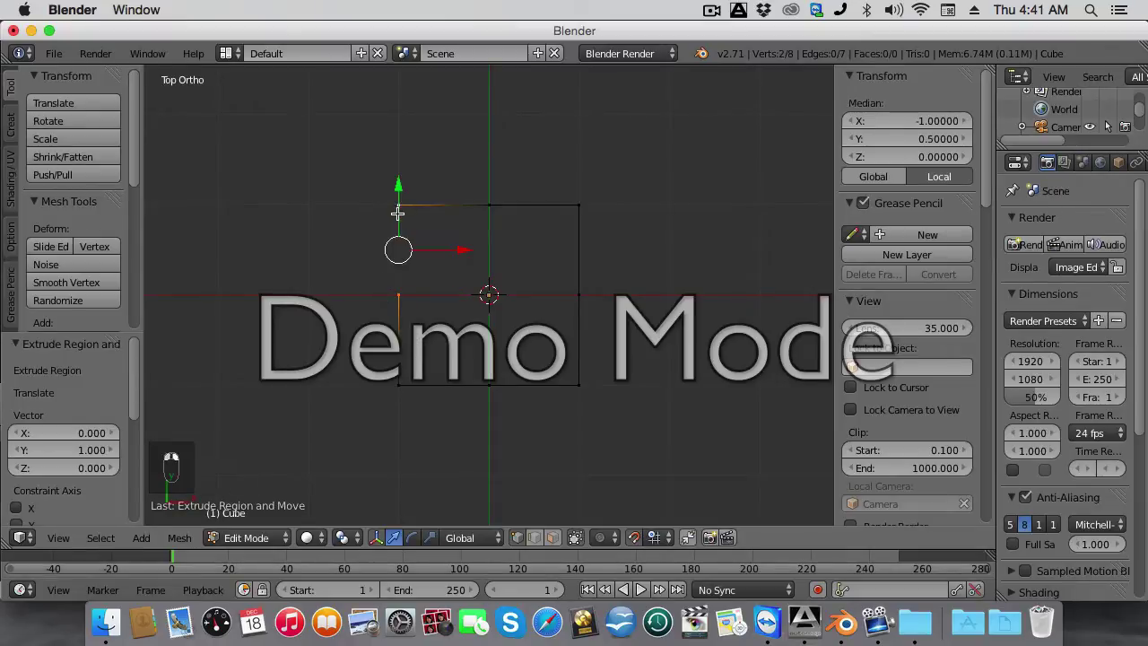
pyautogui.press('f')
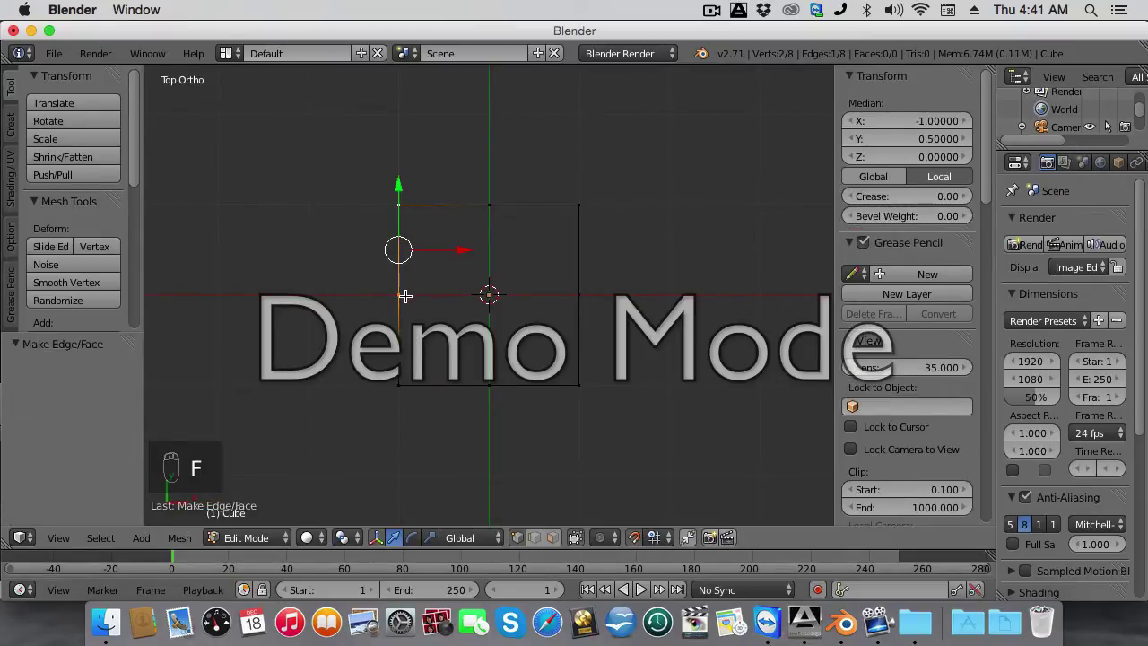
# Select the whole square outline and round it into an octagon using To Sphere with a factor of 1.
pyautogui.press('a')
pyautogui.press('a')
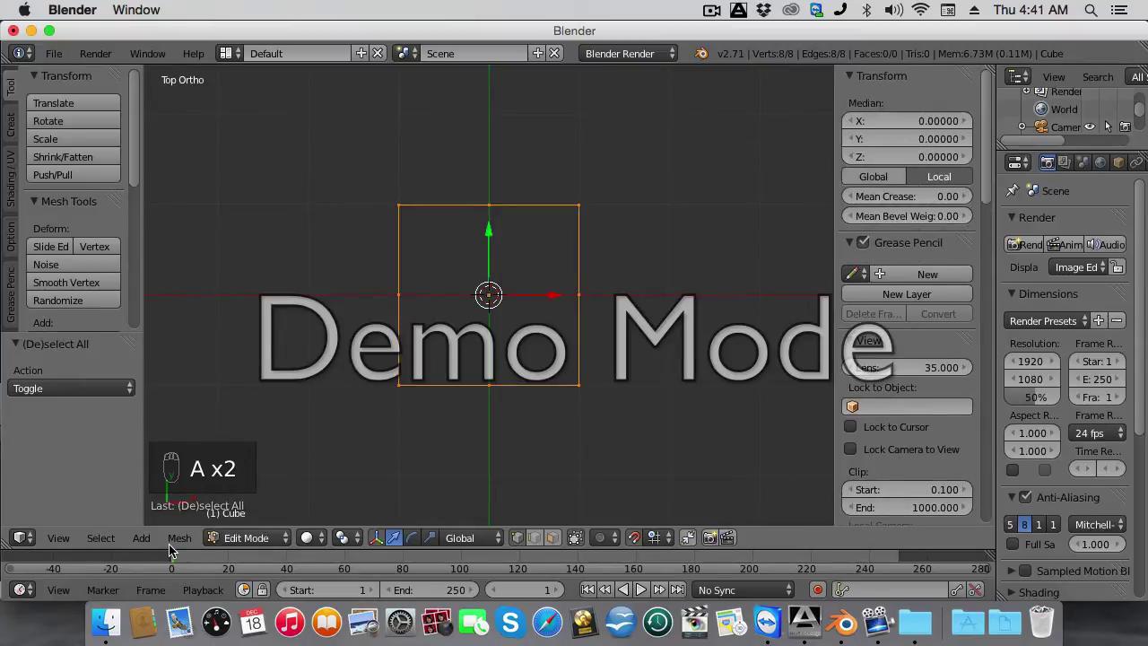
pyautogui.hotkey('alt', 'shift', 's')
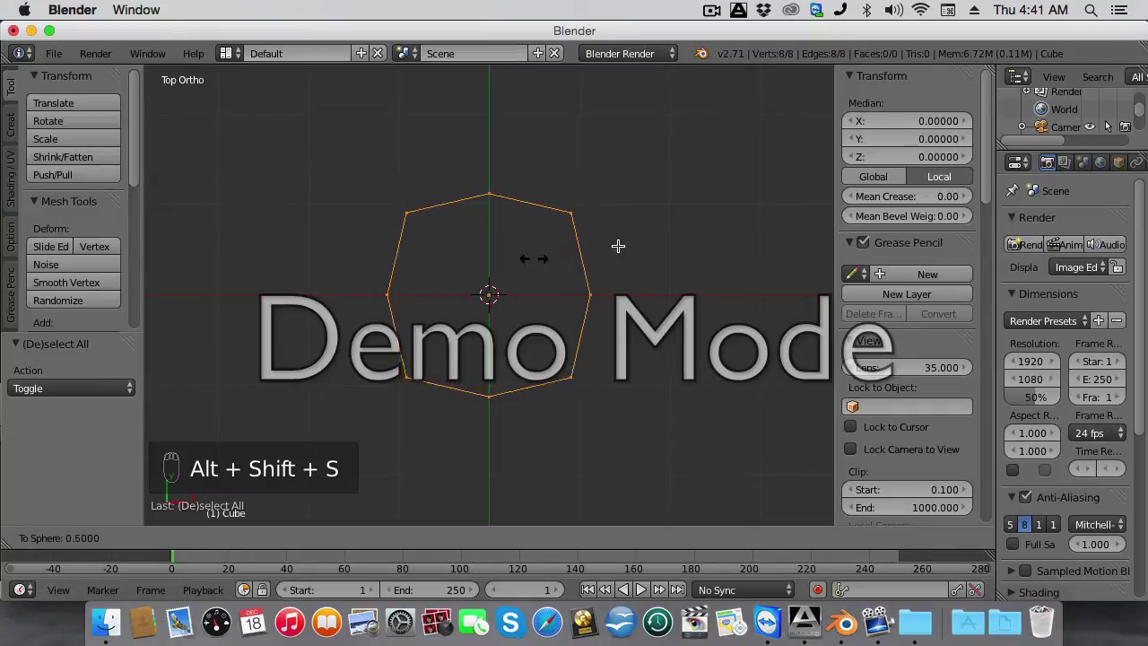
pyautogui.click(302, 180)
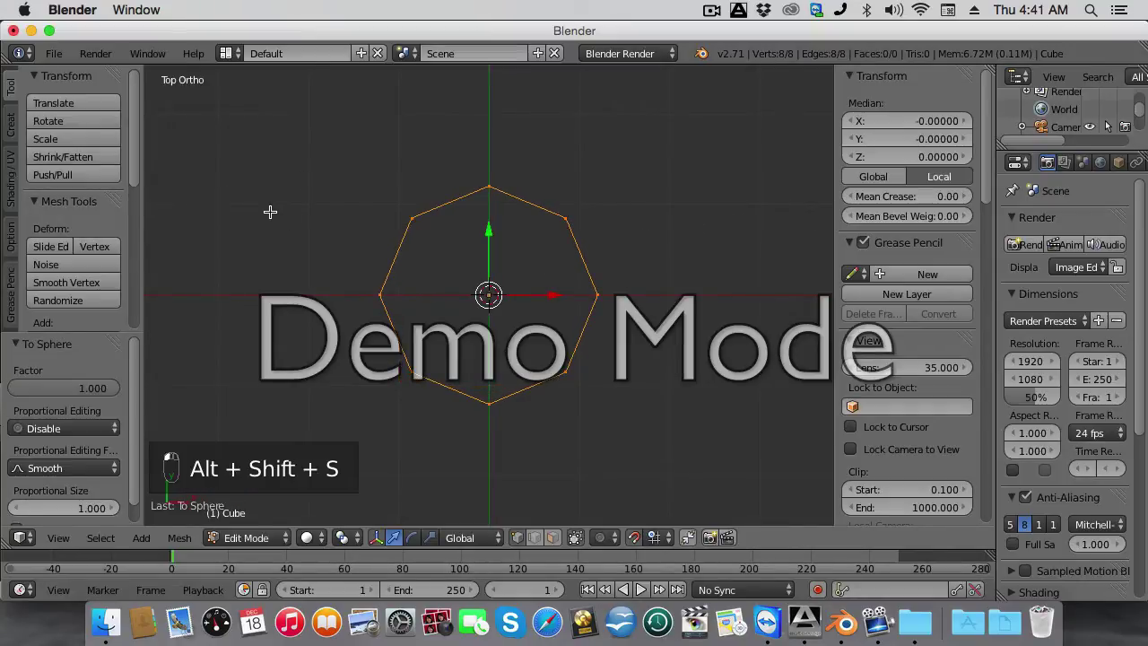
# Subdivide the outline twice with one cut each, applying To Sphere with a factor of 1 after each subdivision to form a smooth circle.
pyautogui.press('w')
pyautogui.click(295, 173)
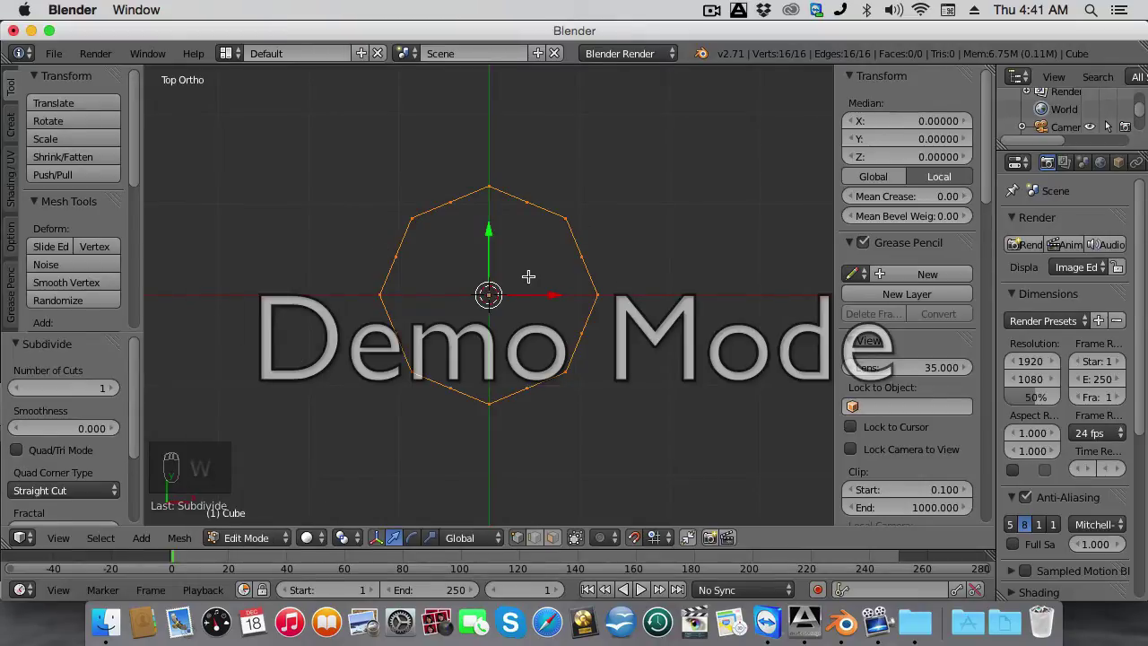
pyautogui.hotkey('alt', 'shift', 's')
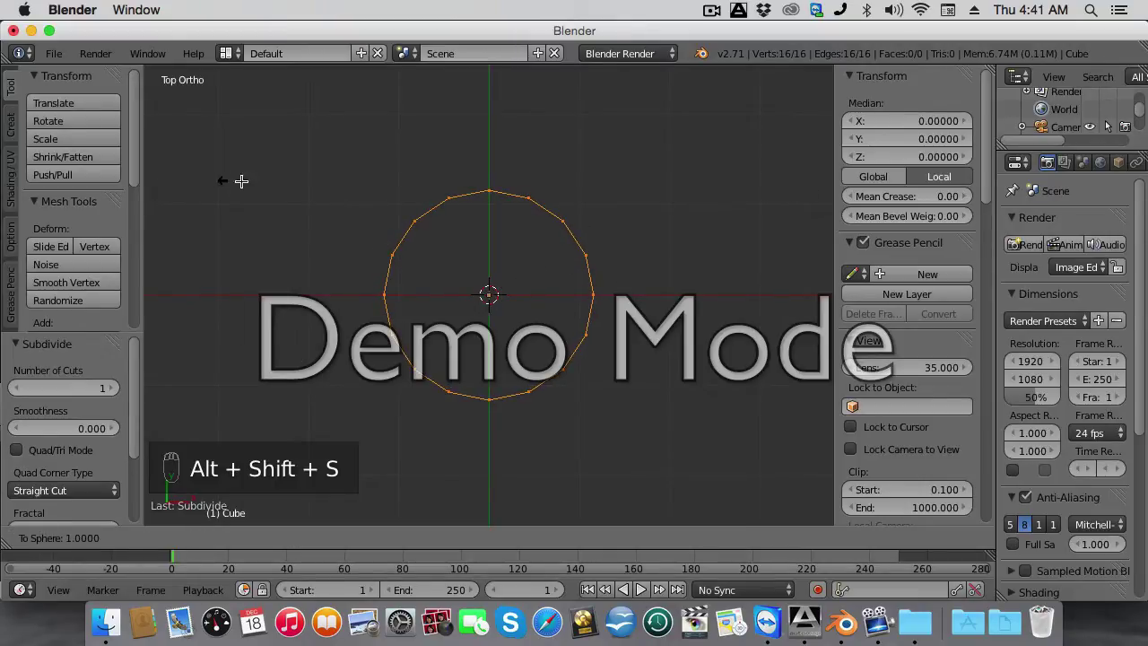
pyautogui.click(240, 182)
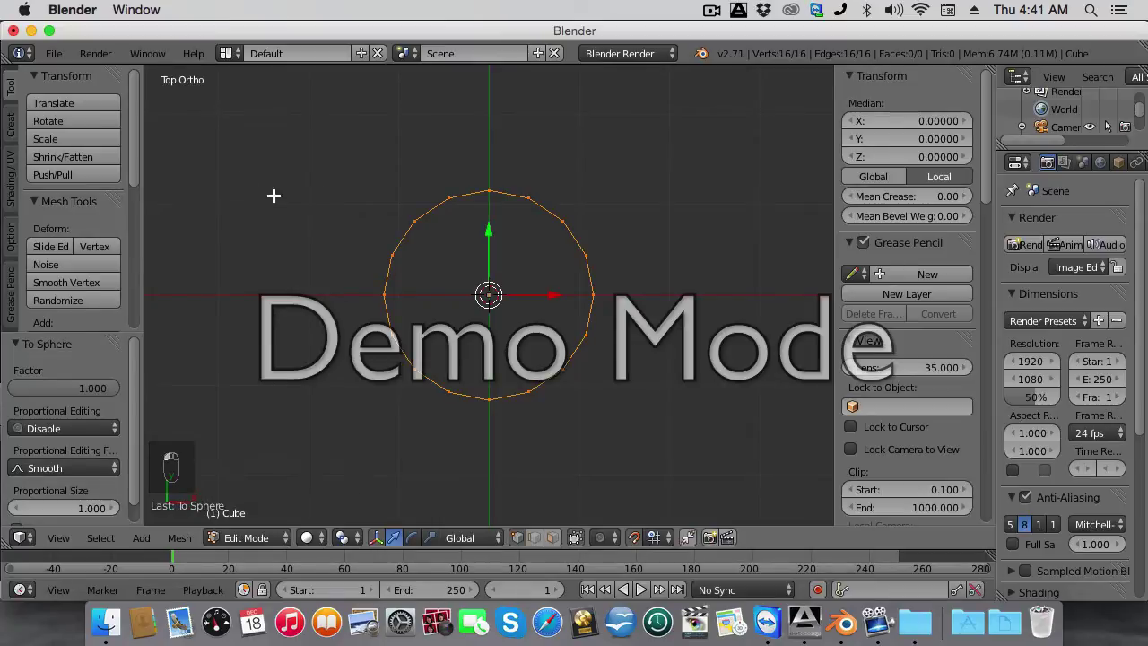
pyautogui.press('w')
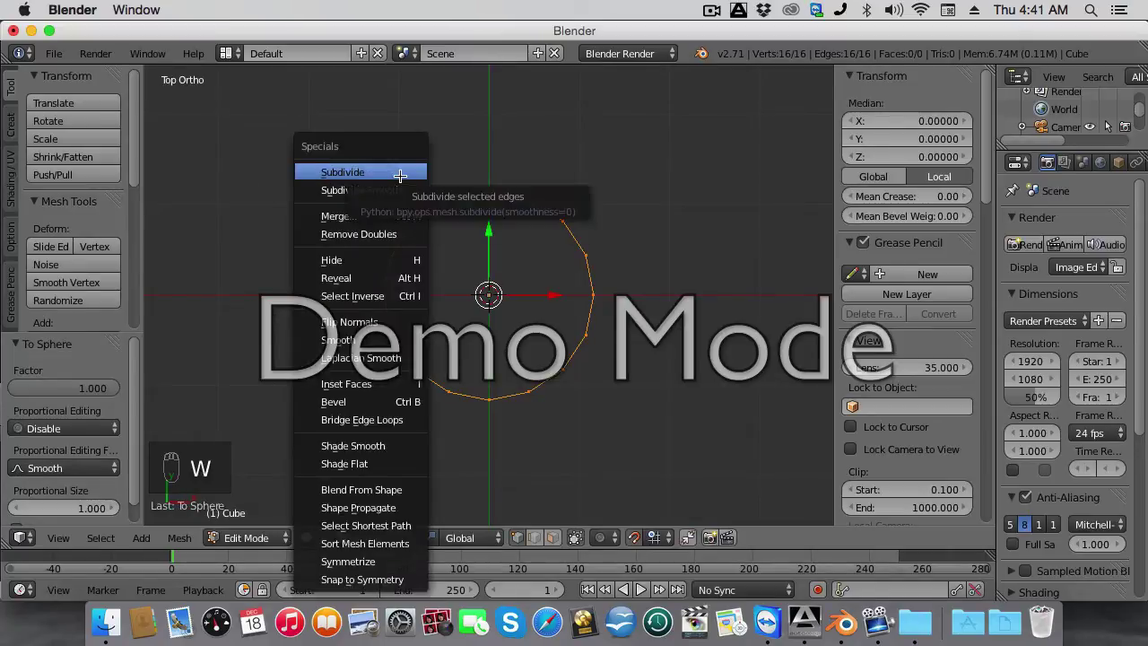
pyautogui.click(400, 175)
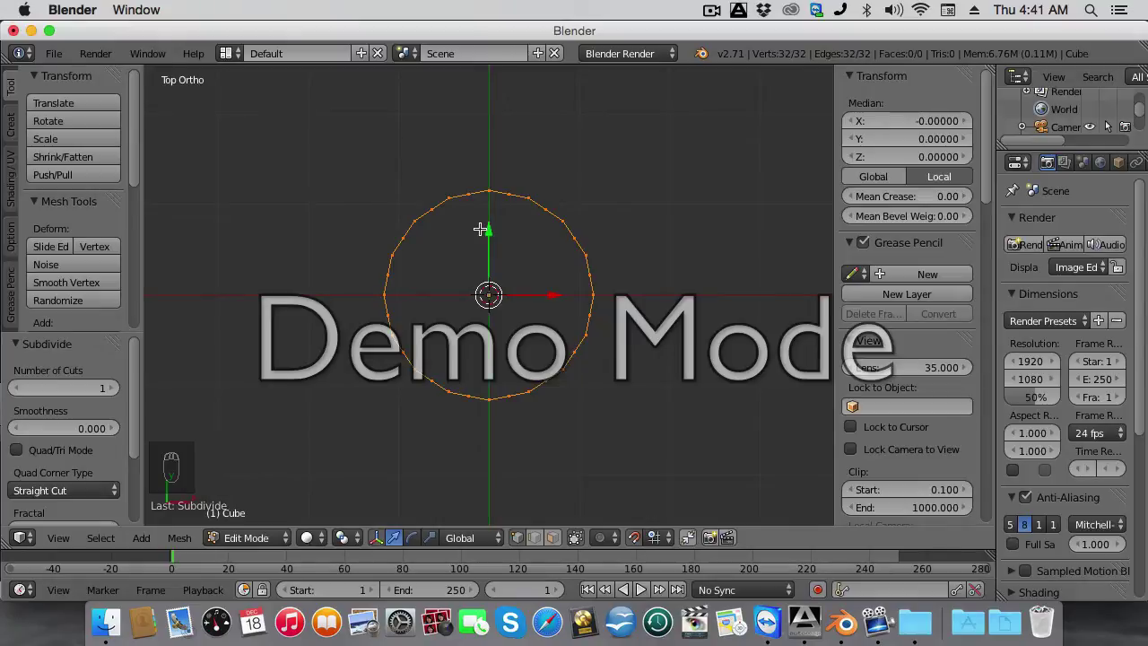
pyautogui.hotkey('alt', 'shift', 's')
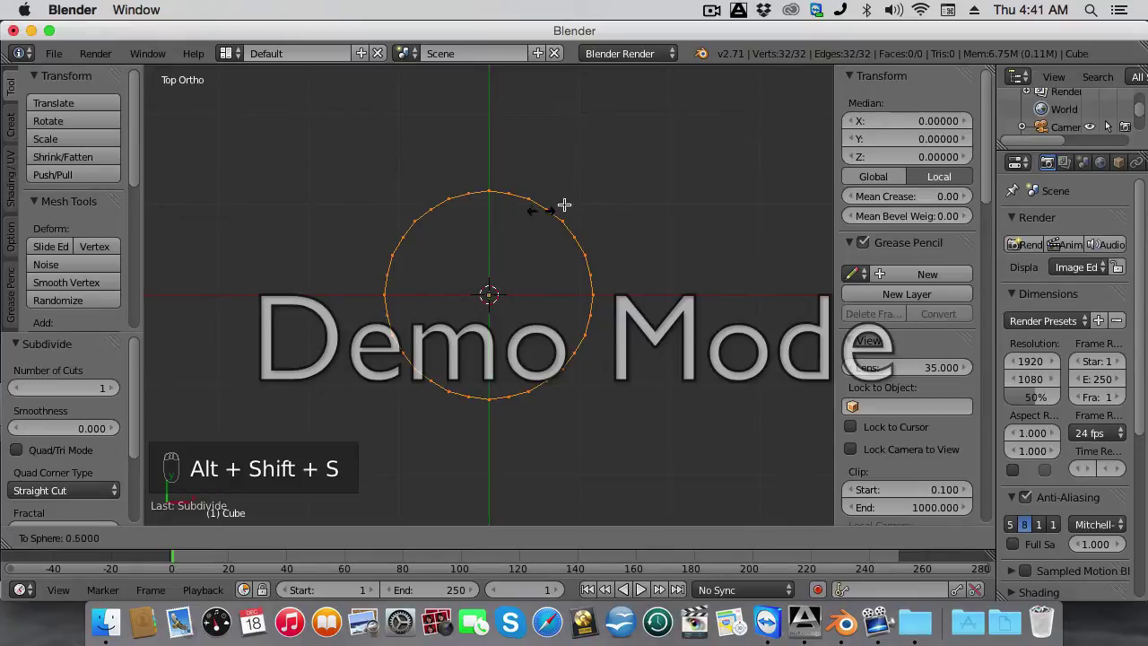
pyautogui.click(448, 146)
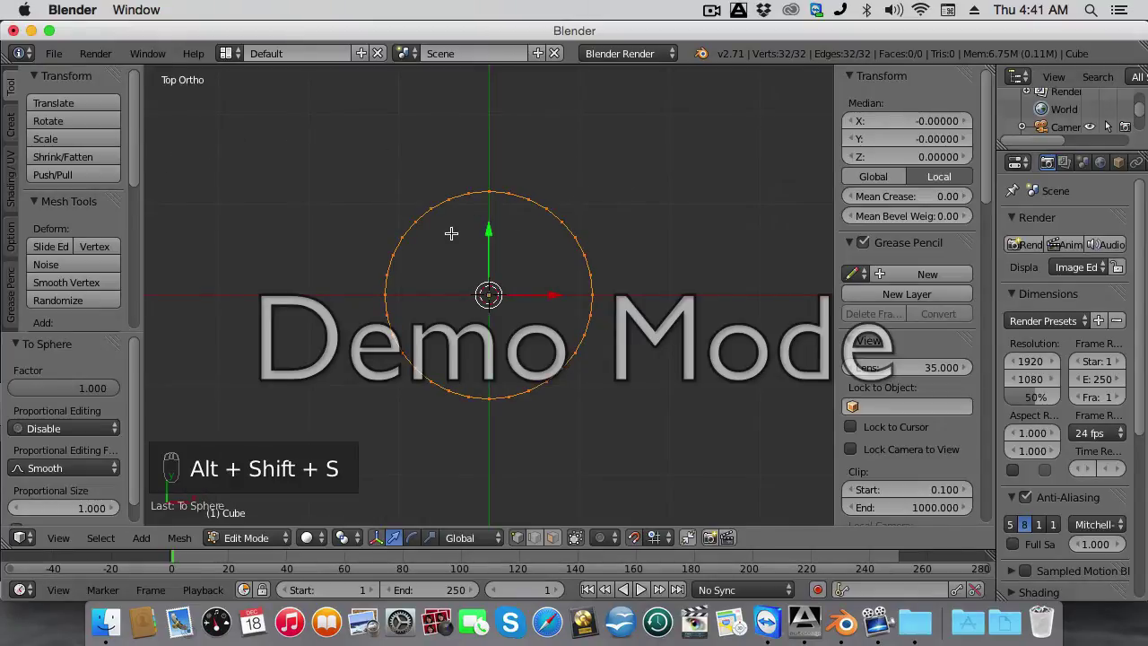
# Duplicate the circle in place and move the copy 1.9 units along X.
pyautogui.hotkey('shift', 'd')
pyautogui.rightClick(614, 293)
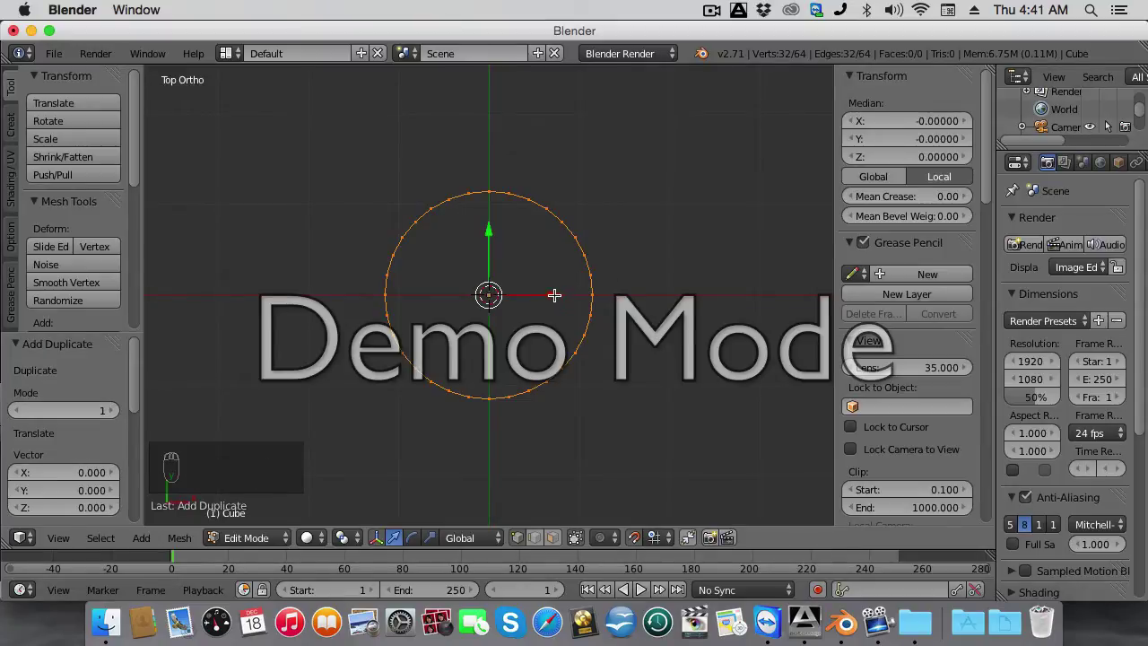
pyautogui.moveTo(558, 296); pyautogui.dragTo(725, 303)
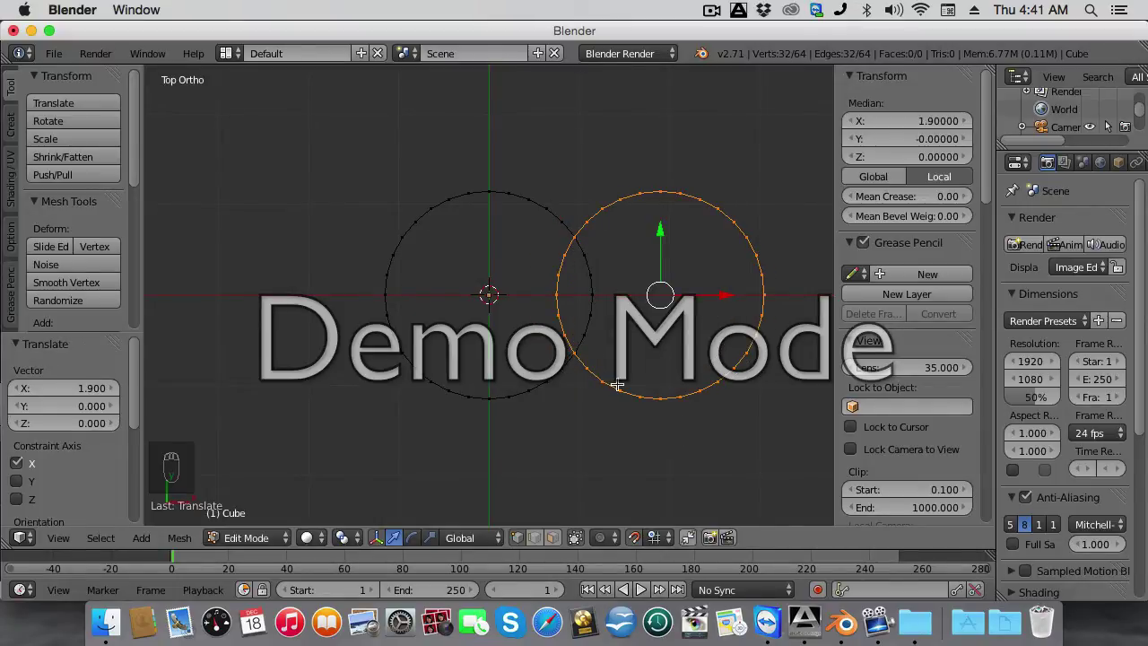
# Merge the two overlapping vertices at the lower intersection of the circles at their center.
pyautogui.keyDown('shift'); pyautogui.moveTo(611, 380); pyautogui.dragTo(449, 380, button='middle'); pyautogui.keyUp('shift')
pyautogui.scroll(3, 408, 346)
pyautogui.keyDown('shift'); pyautogui.moveTo(408, 347); pyautogui.dragTo(562, 334, button='middle'); pyautogui.keyUp('shift')
pyautogui.press('a')
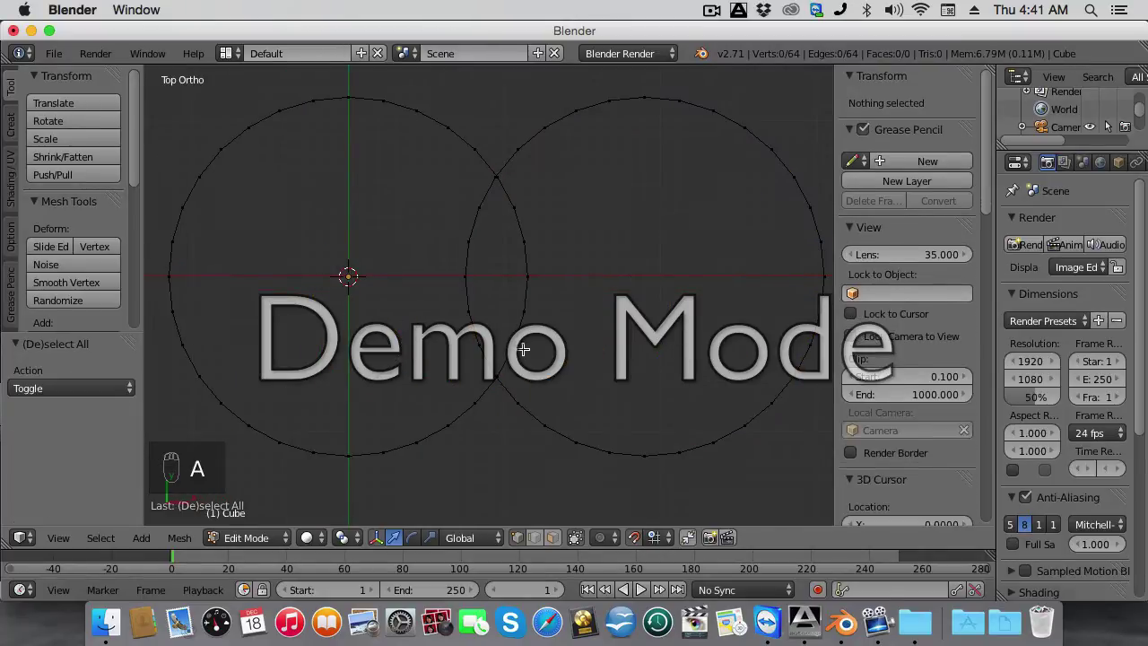
pyautogui.press('b')
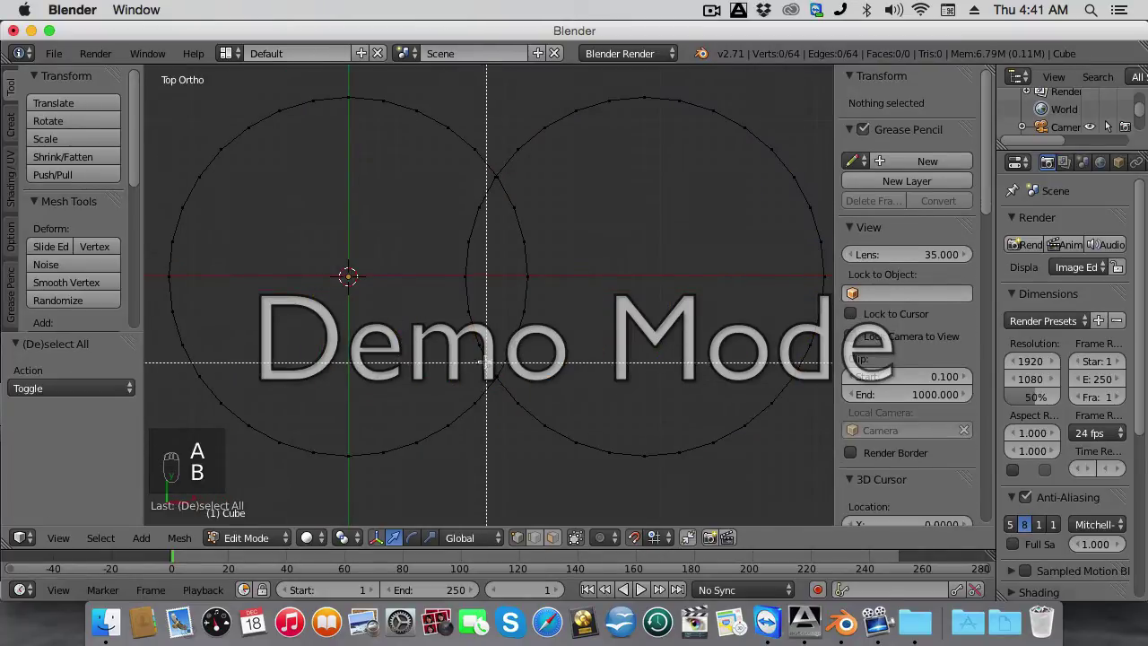
pyautogui.moveTo(485, 364); pyautogui.dragTo(523, 388)
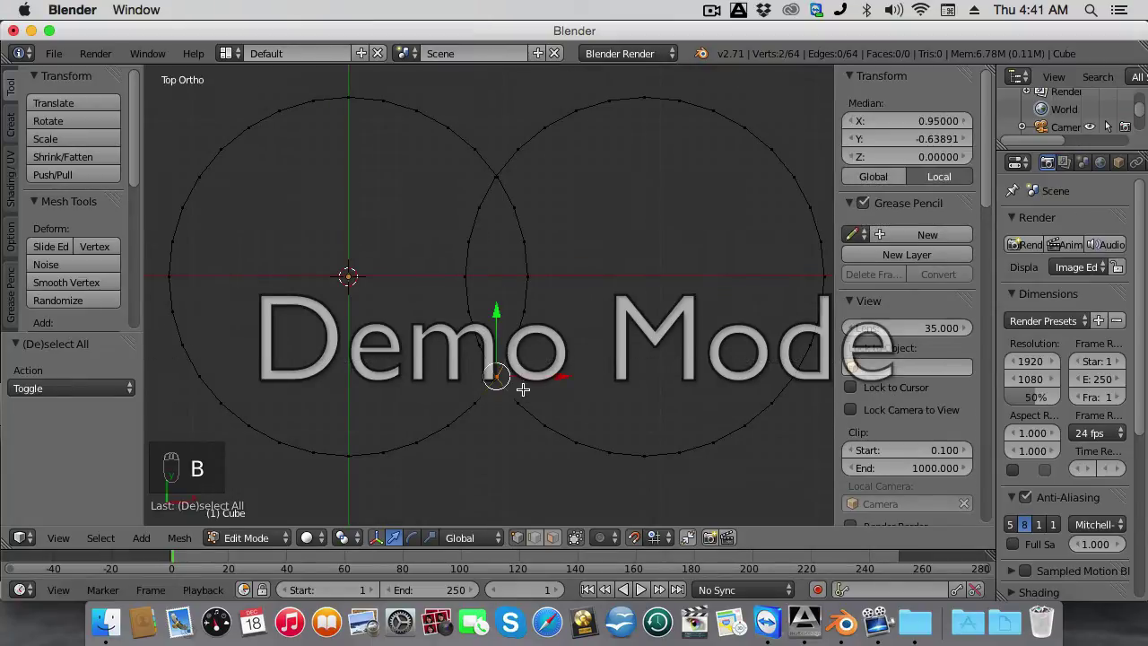
pyautogui.hotkey('alt', 'm')
pyautogui.click(489, 407)
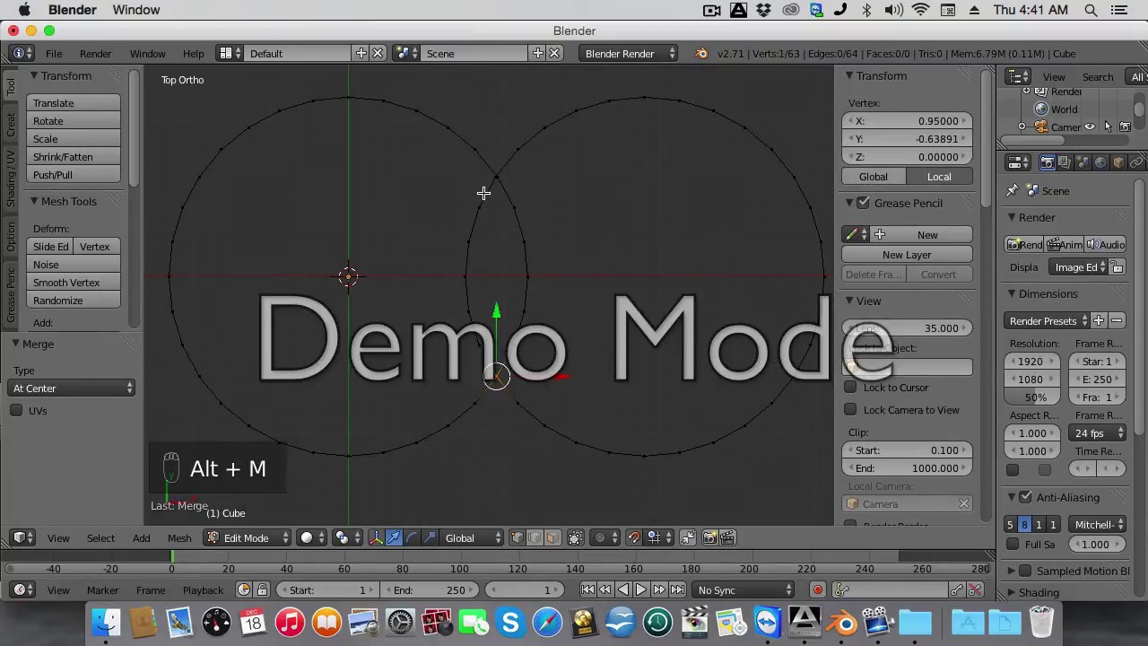
pyautogui.press('b')
pyautogui.moveTo(457, 169); pyautogui.dragTo(567, 186)
pyautogui.hotkey('alt', 'm')
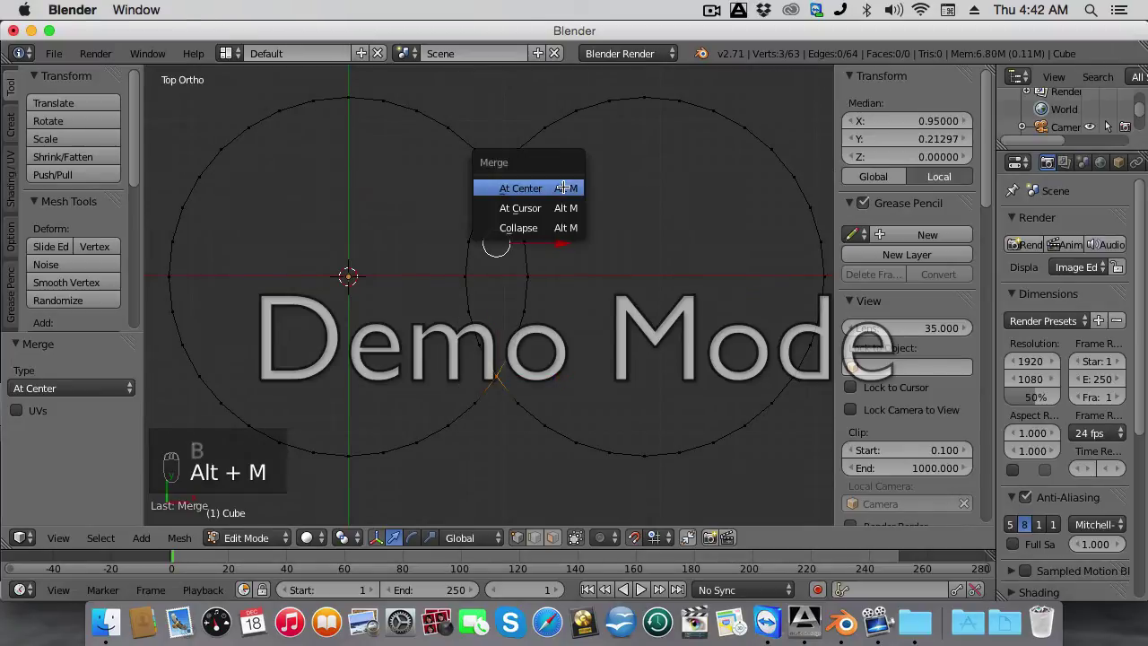
pyautogui.click(563, 187)
pyautogui.press('super+z')
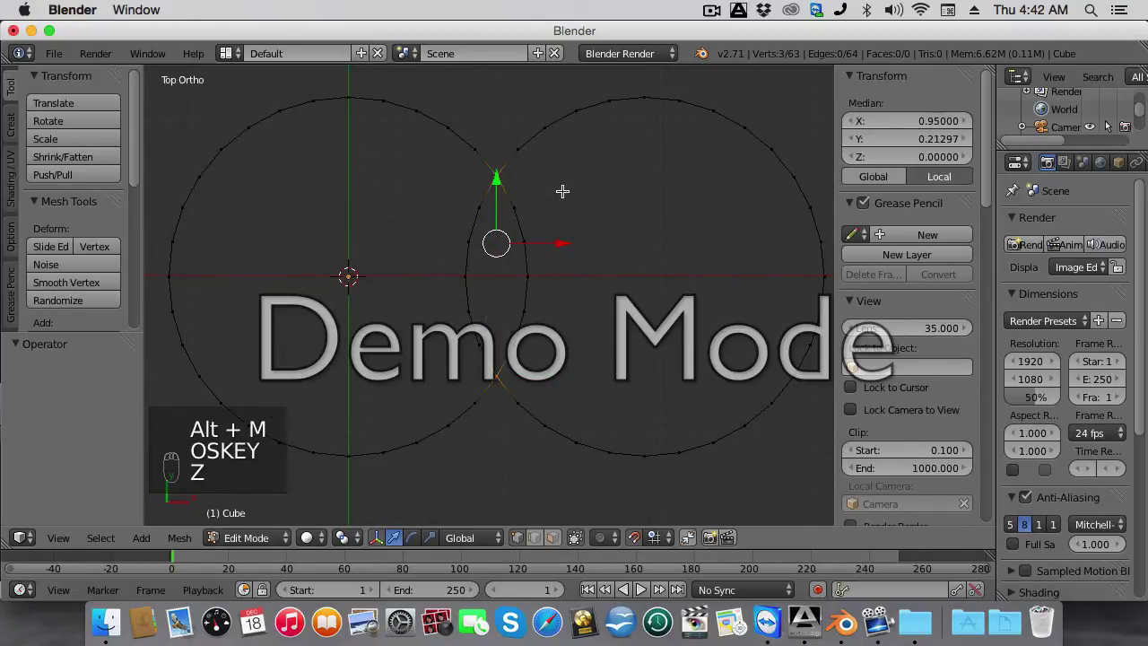
# Select only the two overlapping vertices at the circles' upper intersection and merge them at center.
pyautogui.press('a')
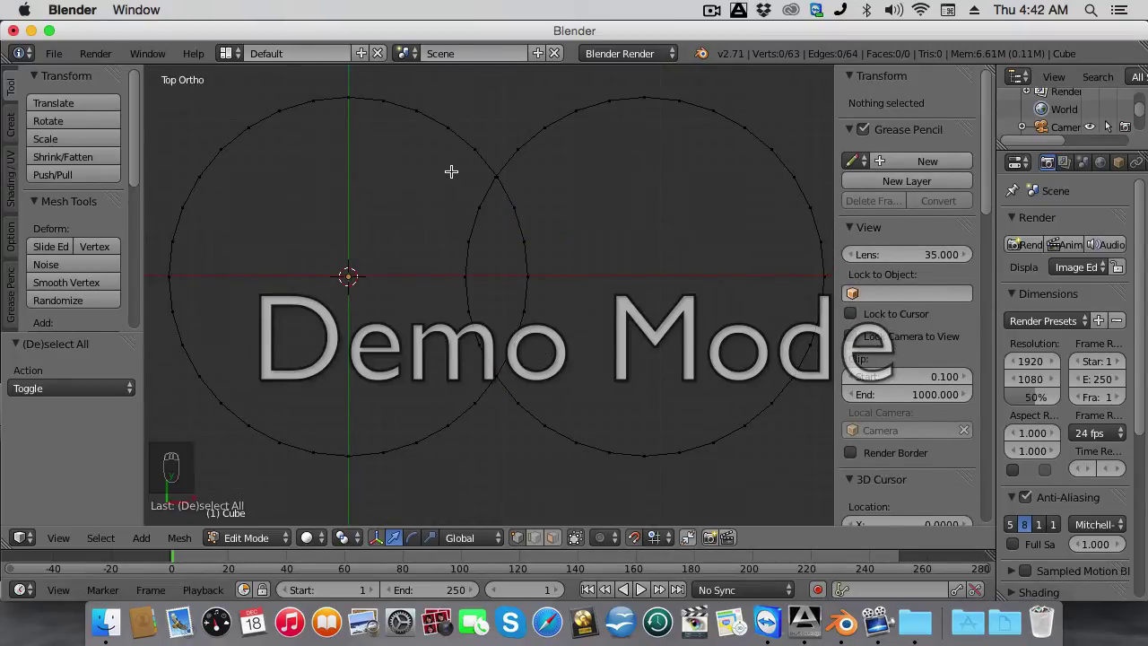
pyautogui.hotkey('alt', 'm')
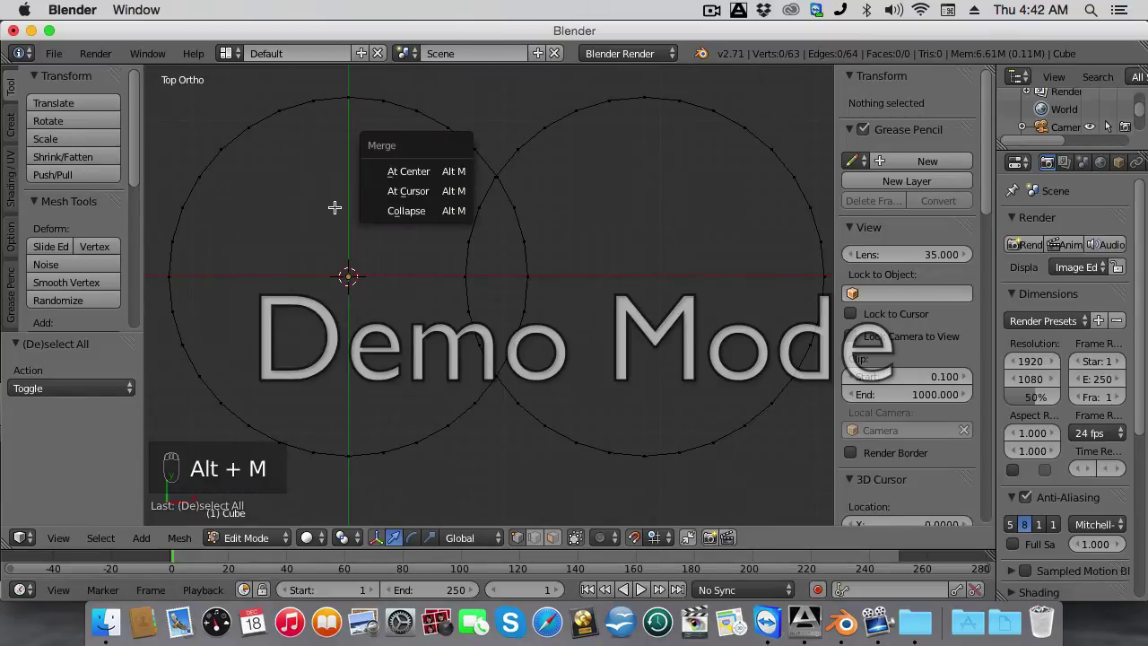
pyautogui.press('b')
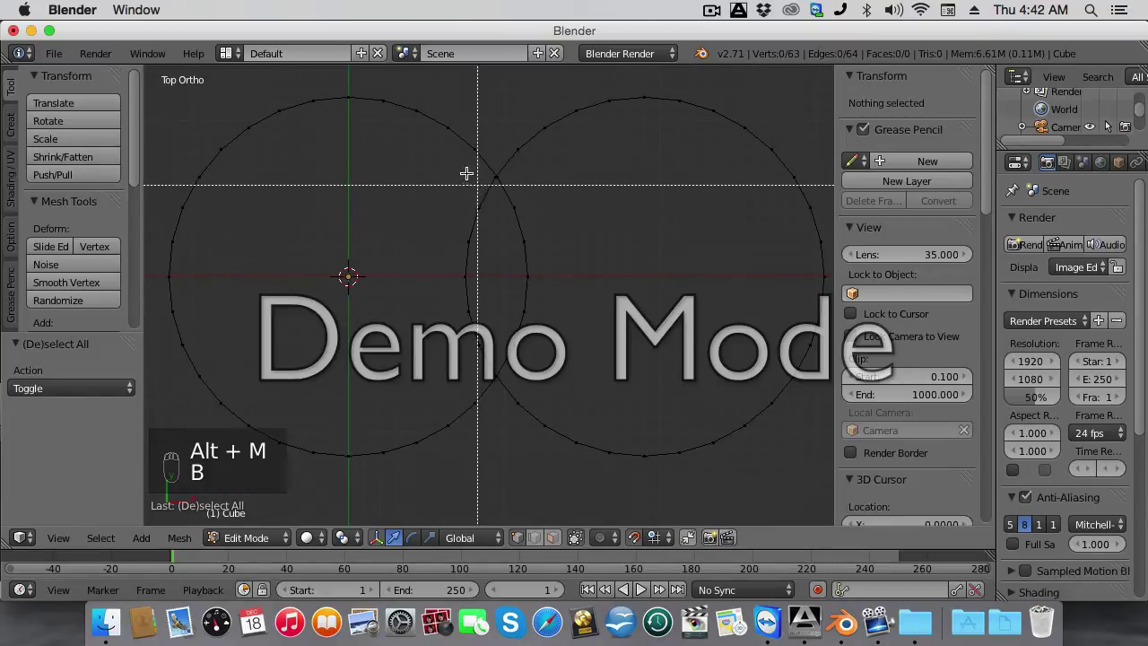
pyautogui.moveTo(455, 159); pyautogui.dragTo(549, 202)
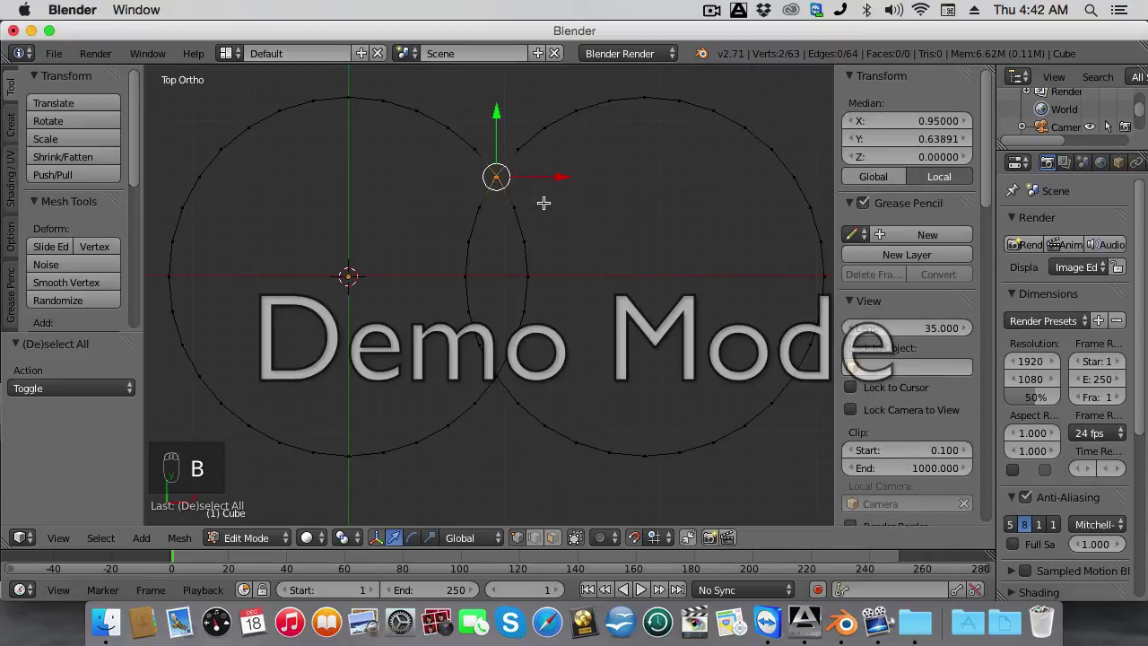
pyautogui.hotkey('alt', 'm')
pyautogui.click(542, 204)
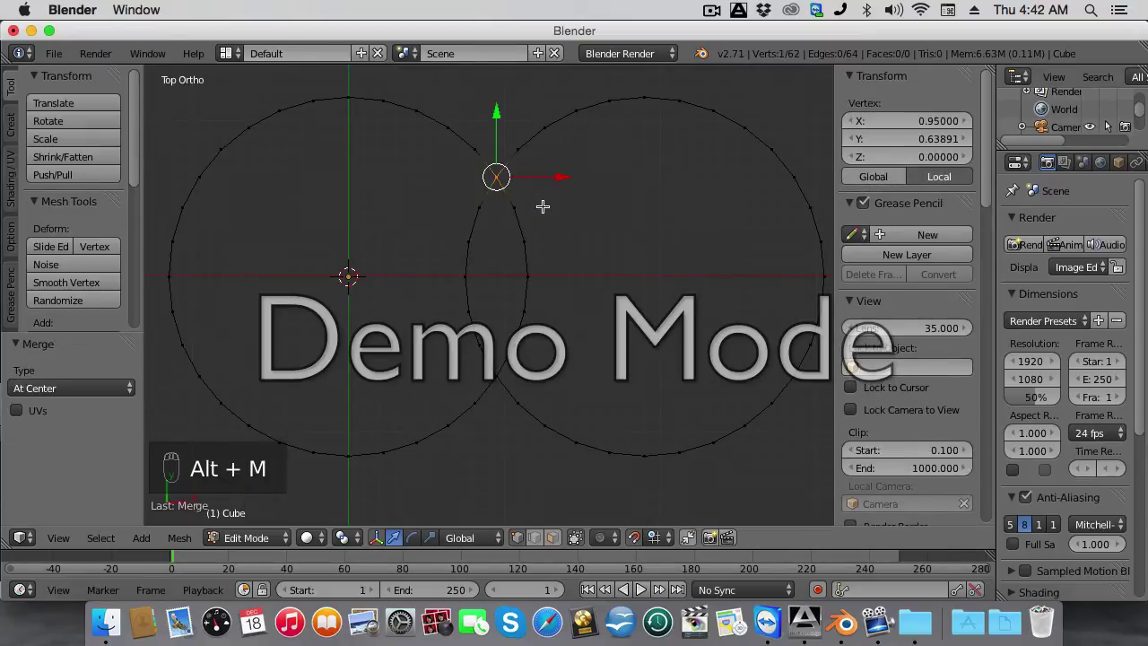
# Delete the vertices of both inner arcs between the two merged intersection points.
pyautogui.press('a')
pyautogui.press('b')
pyautogui.moveTo(400, 189); pyautogui.dragTo(582, 350)
pyautogui.press('x')
pyautogui.click(583, 354)
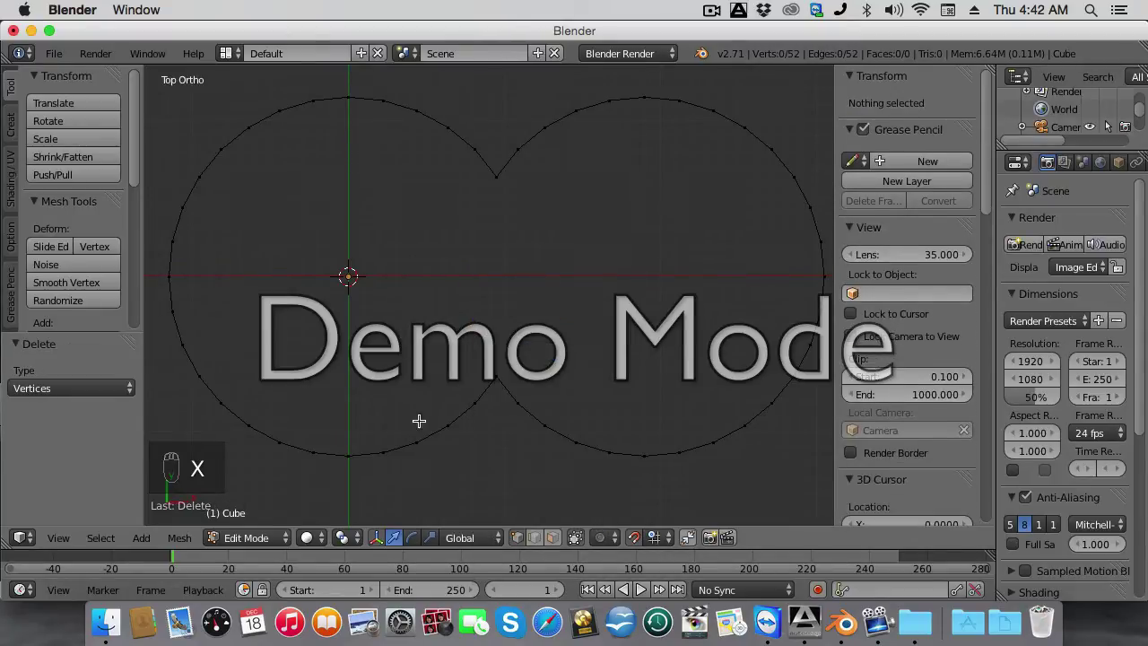
# Switch to Object Mode and set the outline's origin with Origin to Geometry.
pyautogui.click(224, 538)
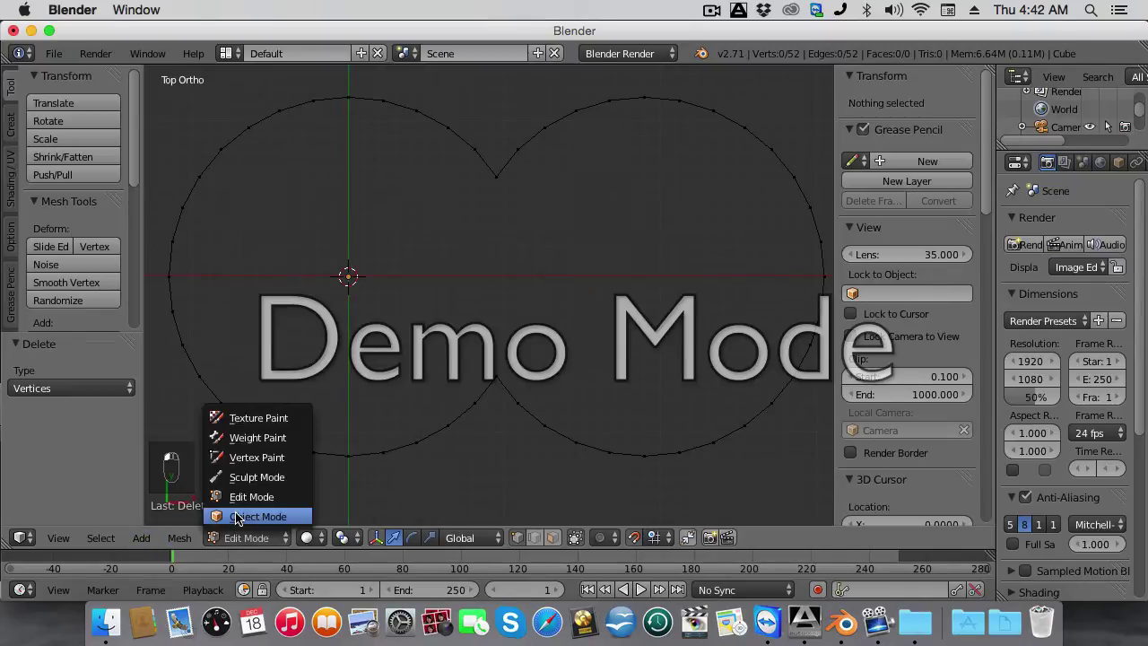
pyautogui.click(242, 516)
pyautogui.click(182, 537)
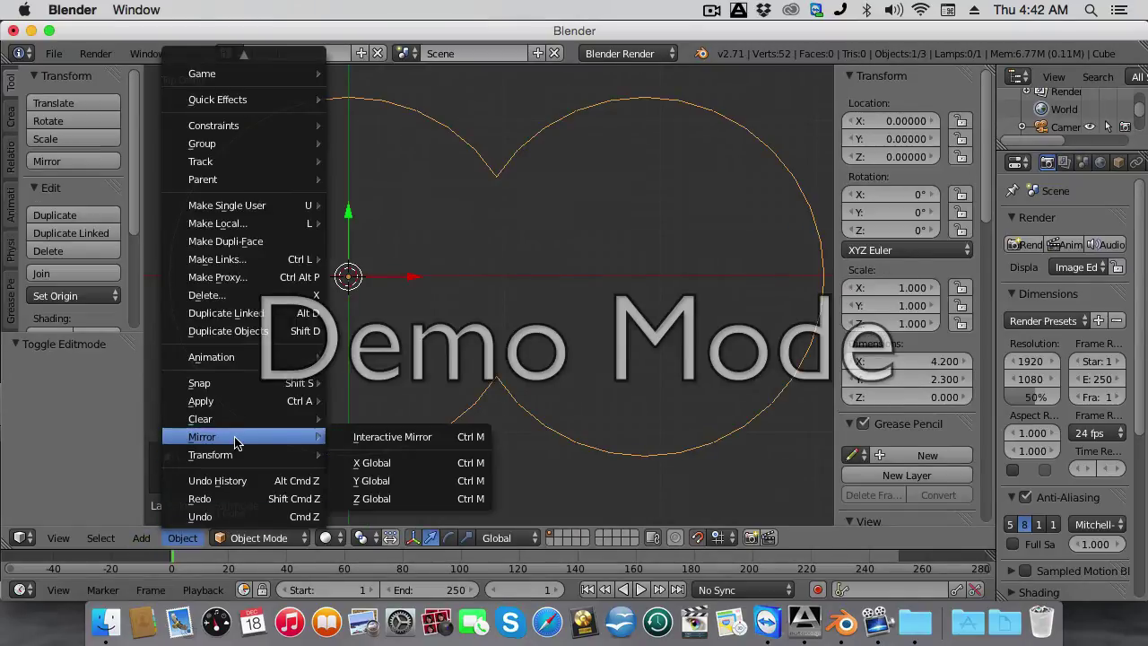
pyautogui.moveTo(242, 458)
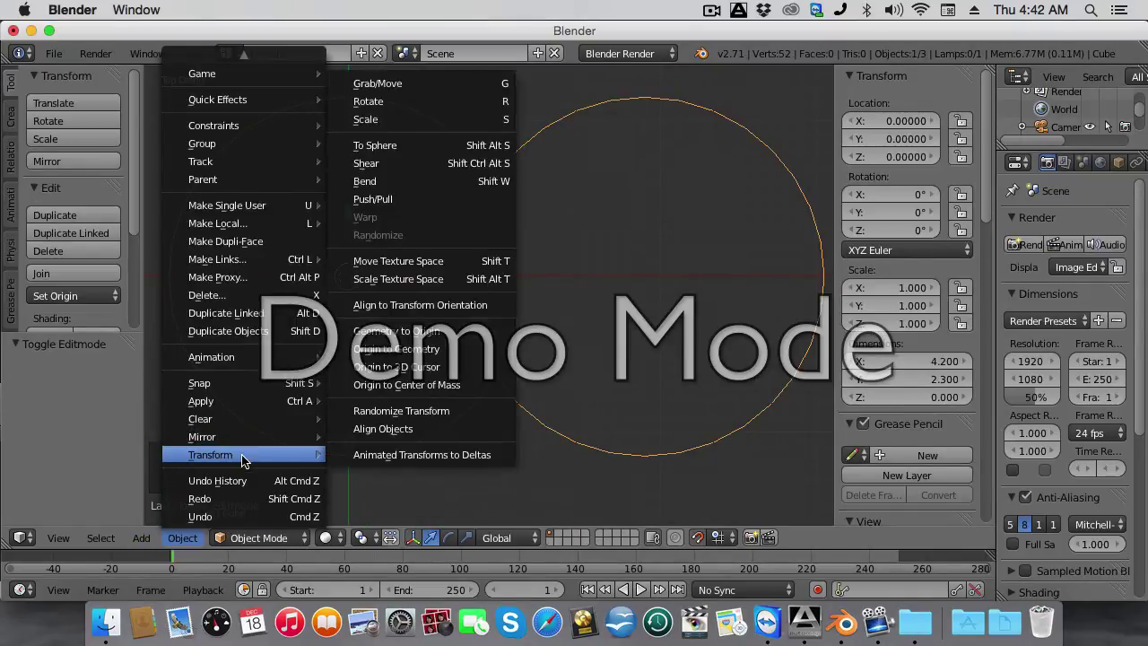
pyautogui.click(398, 350)
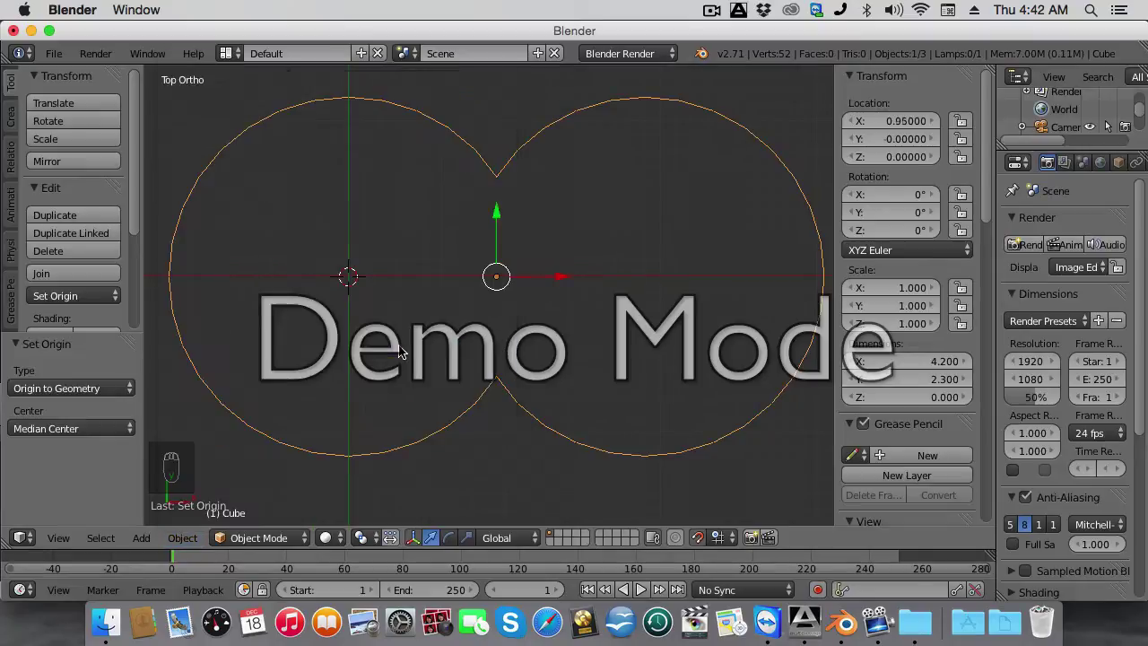
# Set the outline's X location to 0 so it is centred on the Y axis.
pyautogui.click(917, 126)
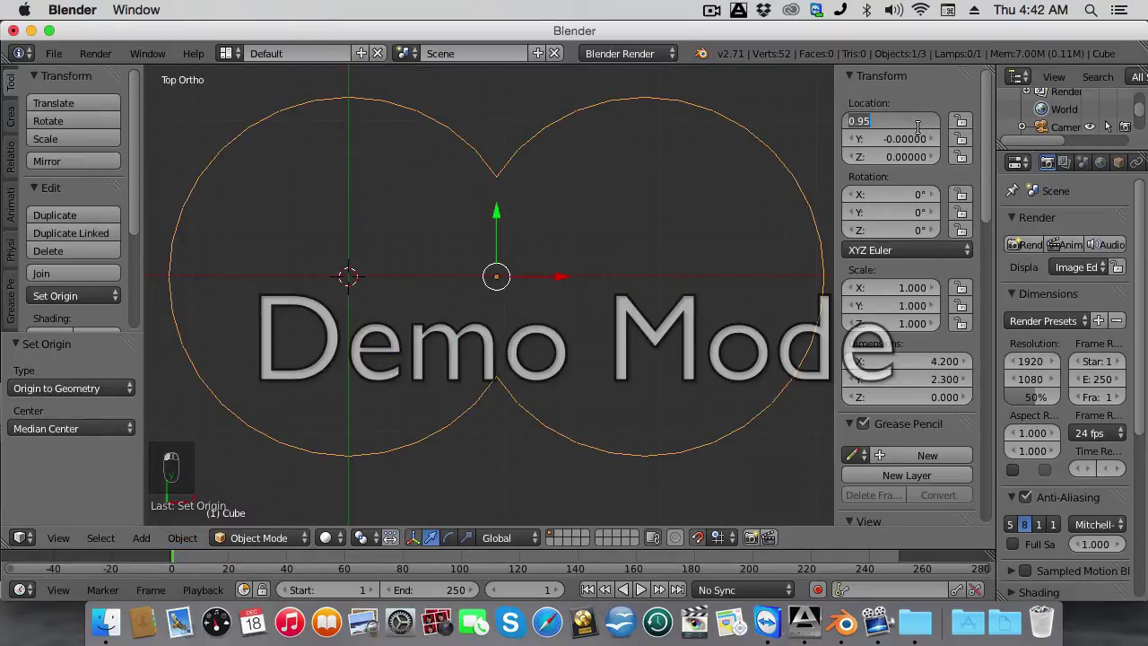
pyautogui.write('0')
pyautogui.press('Return')
pyautogui.scroll(-4, 443, 239)
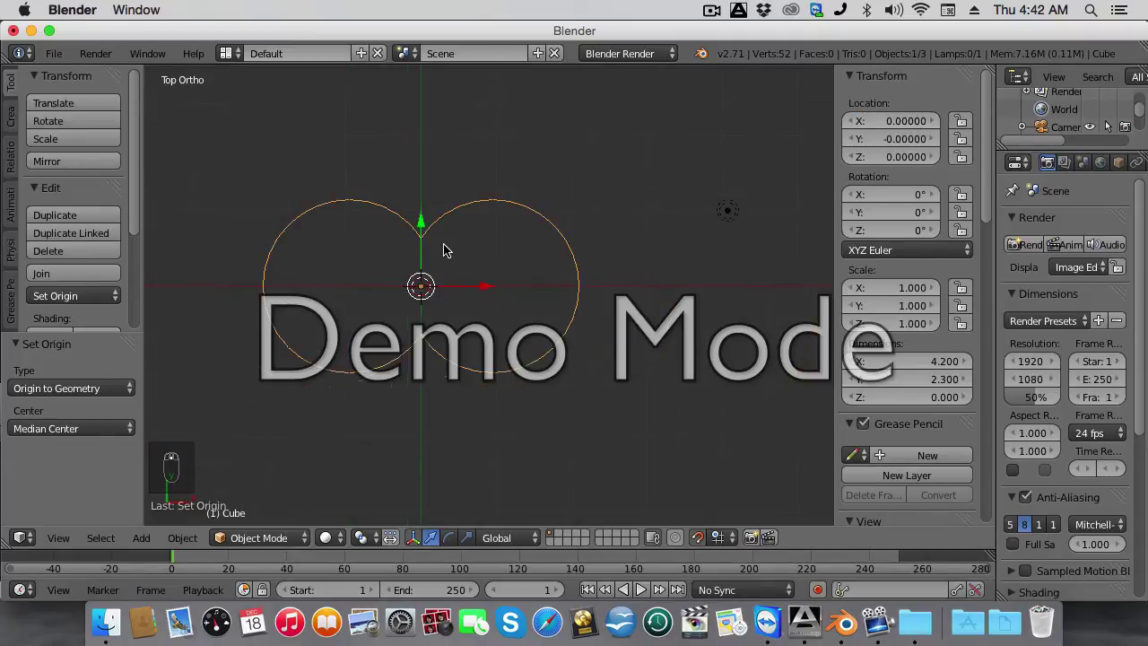
# In Edit Mode, extrude the right lobe's lower outer vertex by -1.6 in X and -0.9 in Y to start the heart's tip.
pyautogui.click(264, 538)
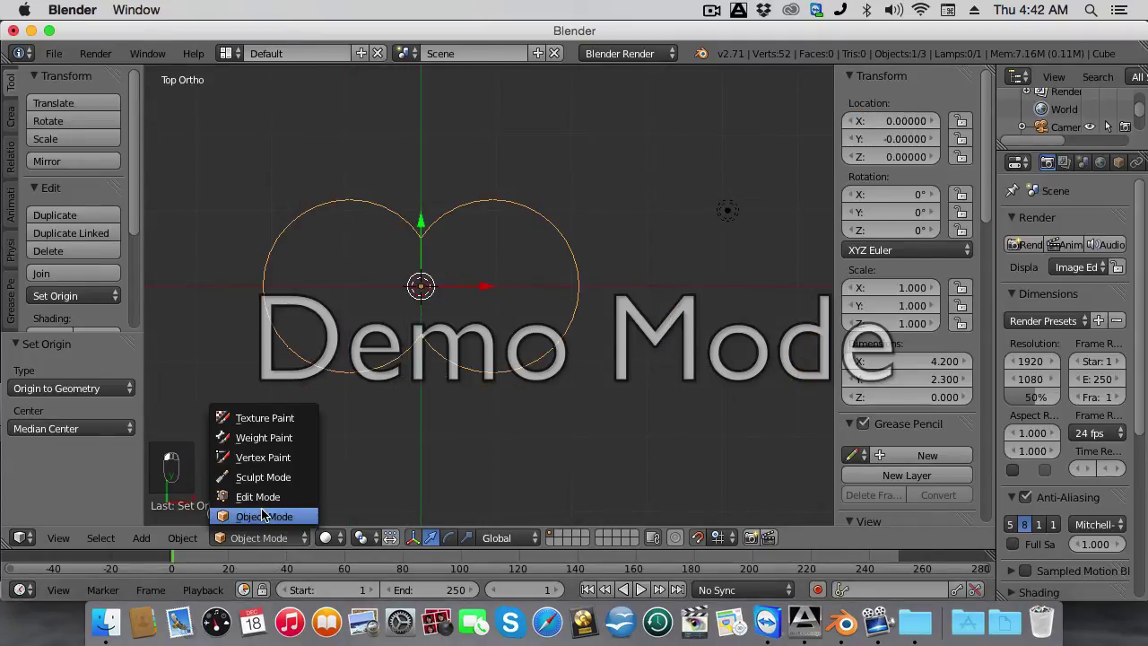
pyautogui.click(259, 497)
pyautogui.scroll(5, 366, 386)
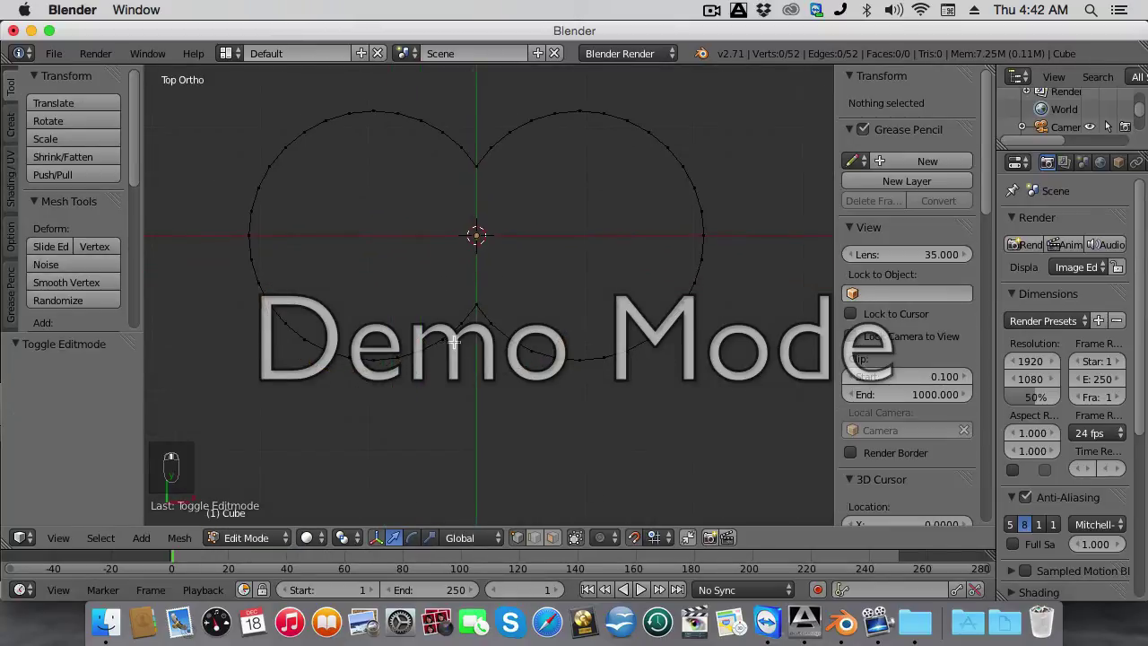
pyautogui.rightClick(473, 308)
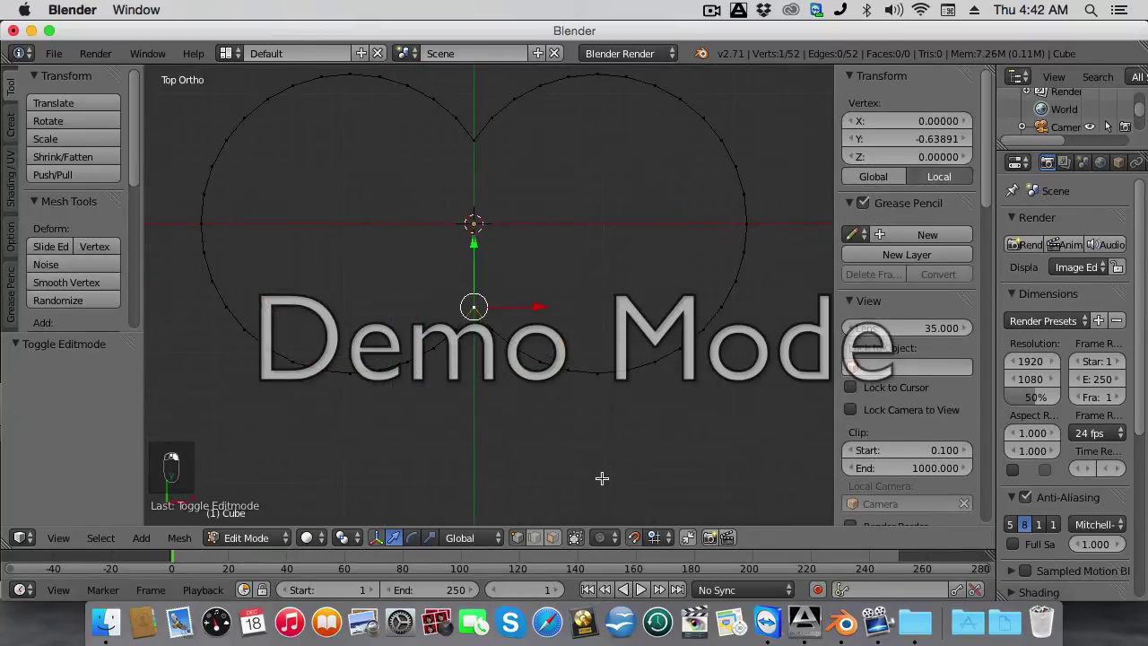
pyautogui.press('a')
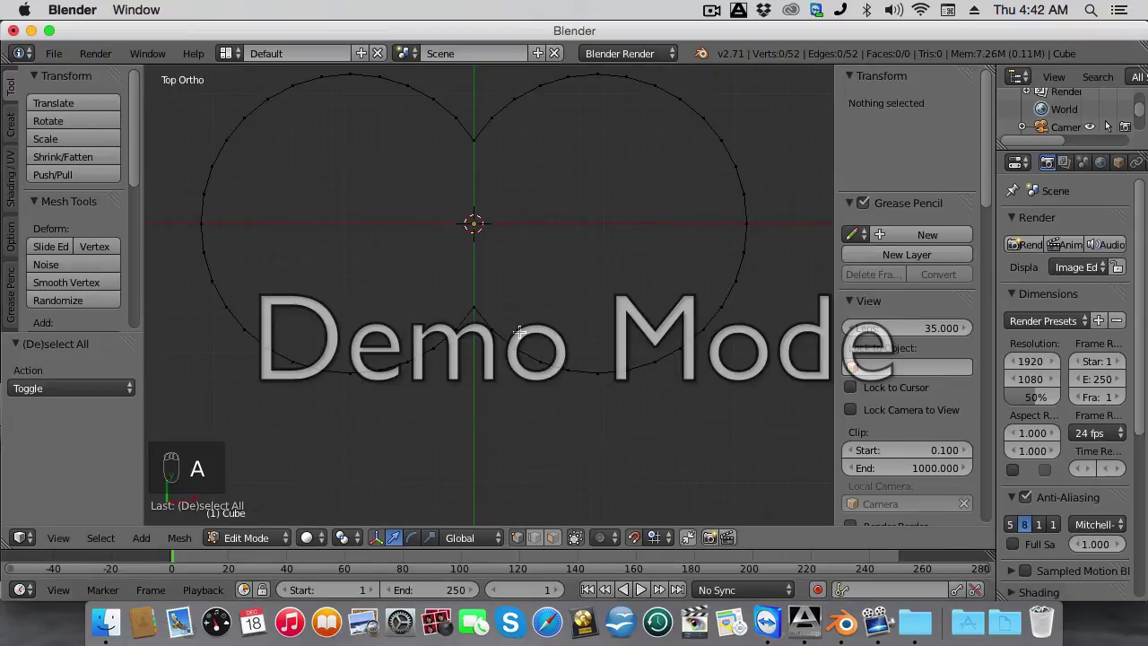
pyautogui.scroll(-1, 519, 332)
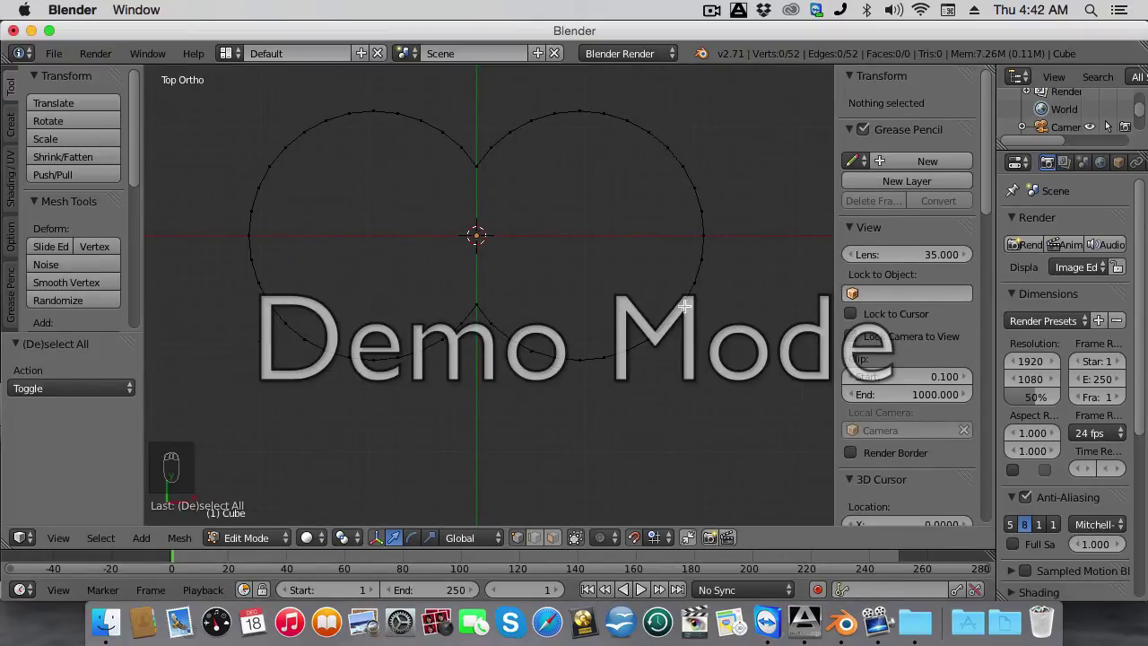
pyautogui.scroll(1, 547, 221)
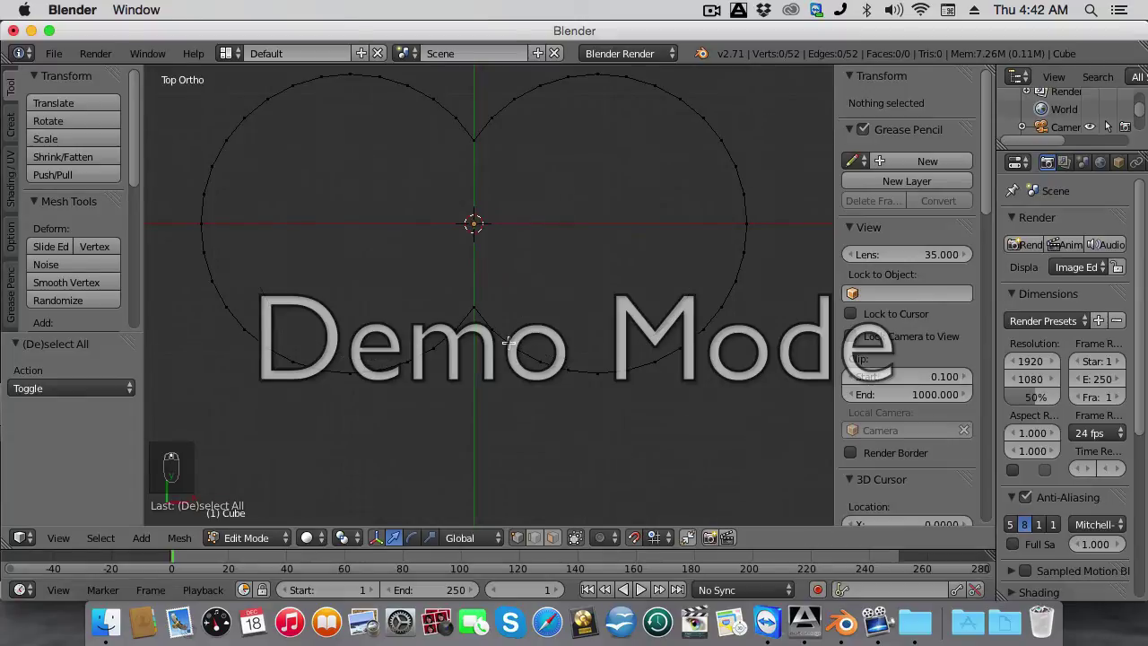
pyautogui.rightClick(679, 347)
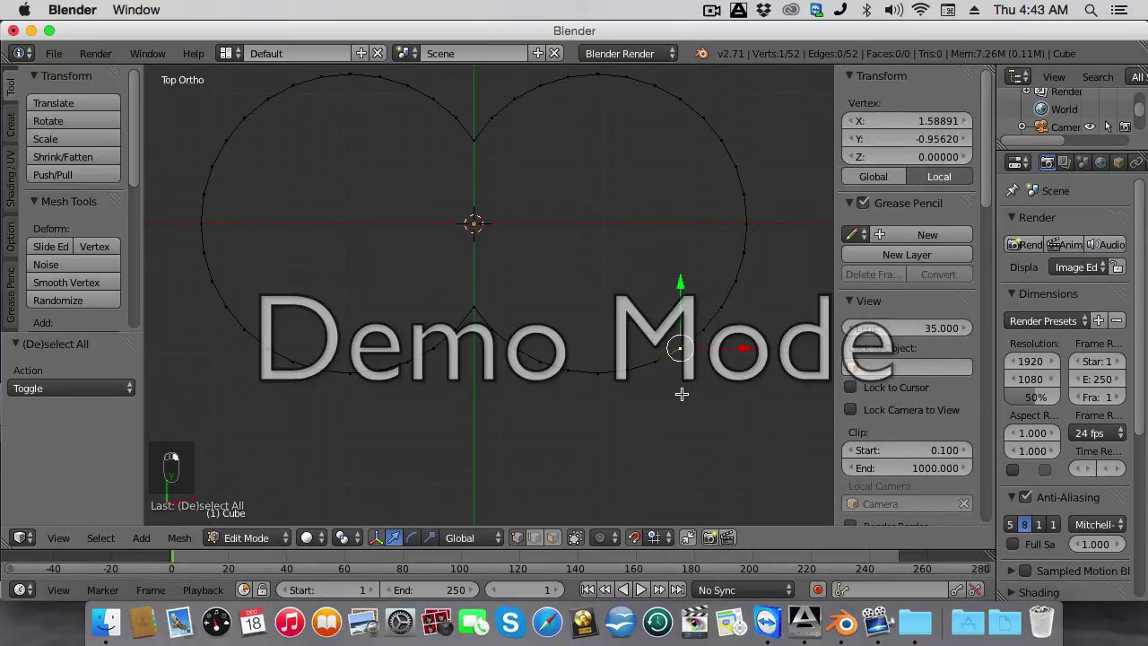
pyautogui.press('e')
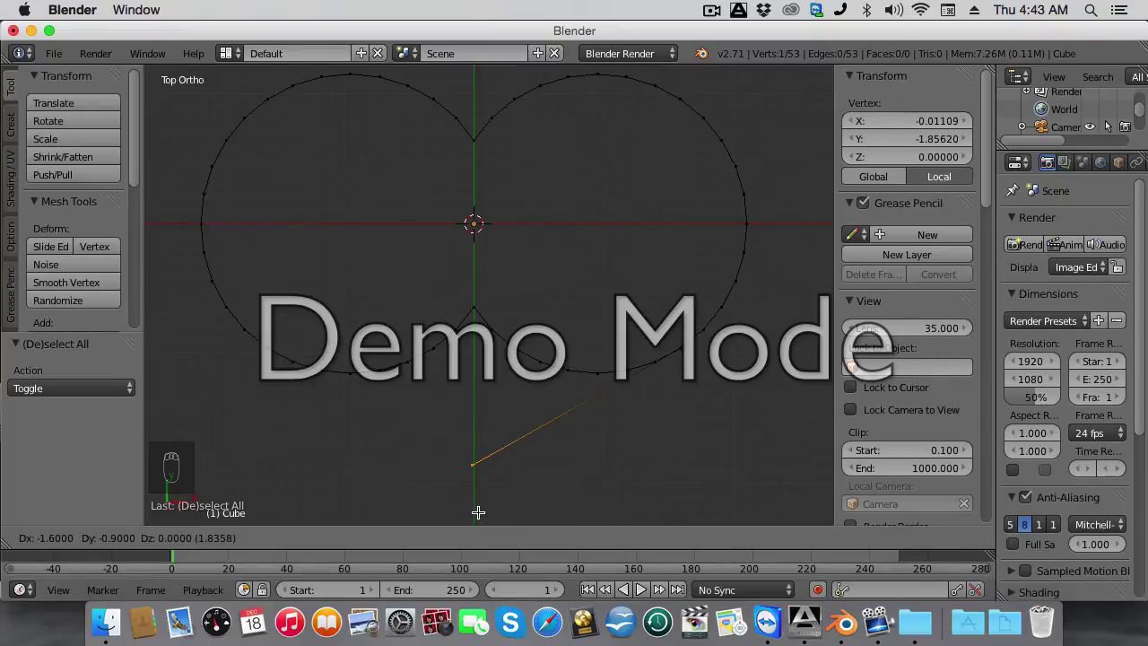
pyautogui.click(478, 512)
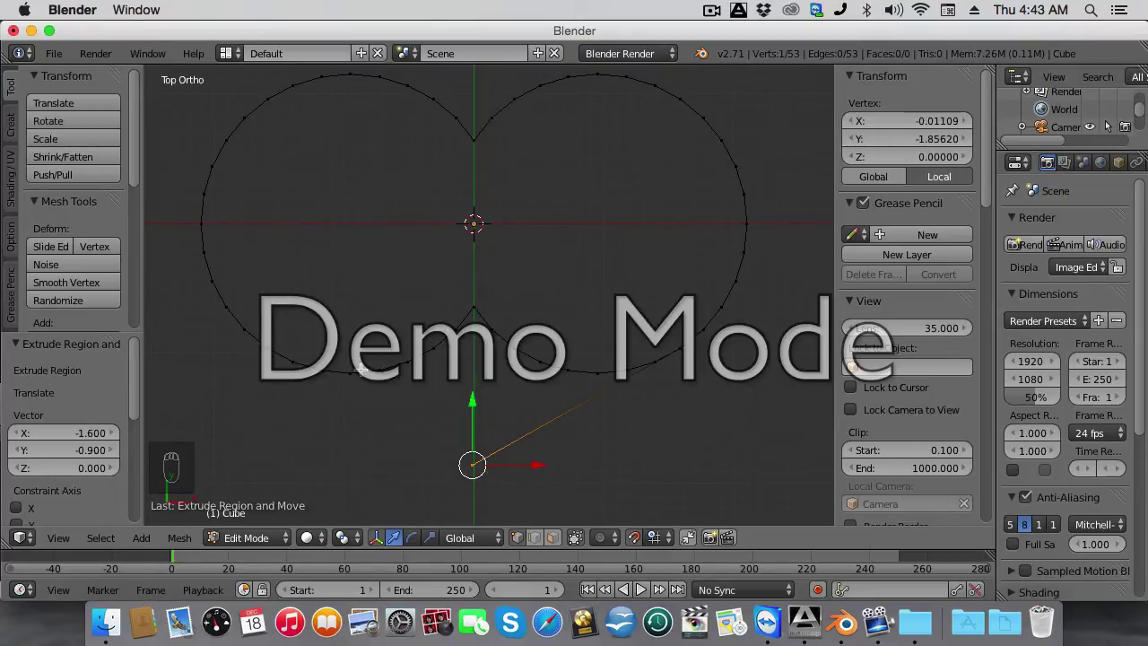
# Extrude the matching lower outer vertex of the left lobe by 1.6 in X and -0.9 in Y to the tip.
pyautogui.rightClick(268, 345)
pyautogui.press('e')
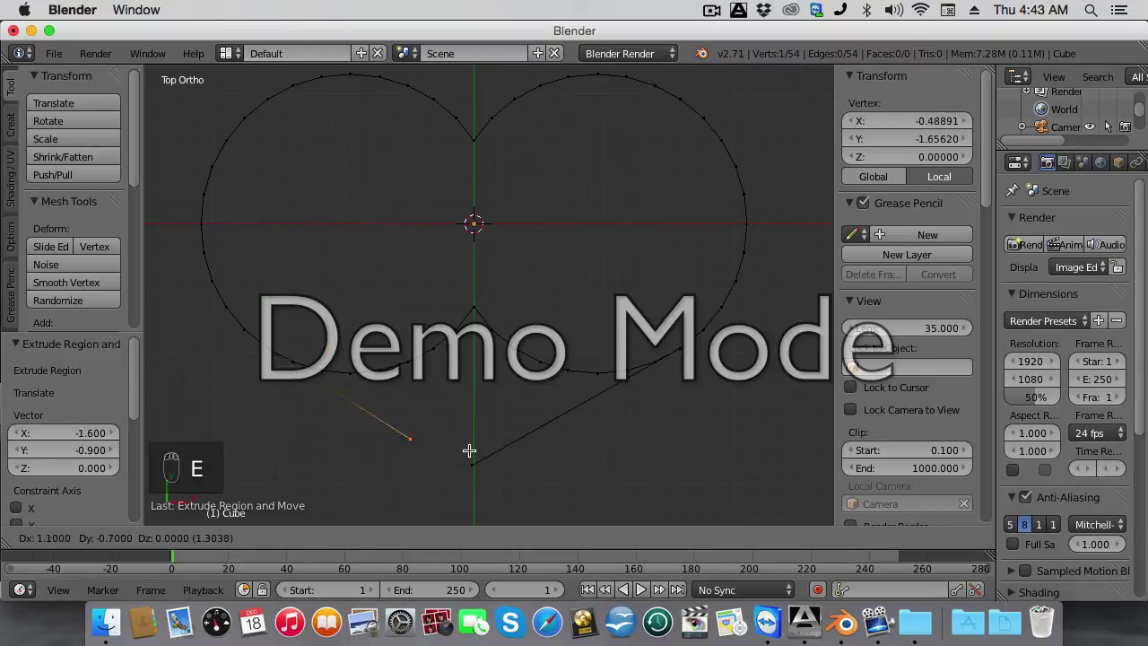
pyautogui.click(522, 475)
# Merge the two extruded vertices at the heart's bottom tip at their center.
pyautogui.press('b')
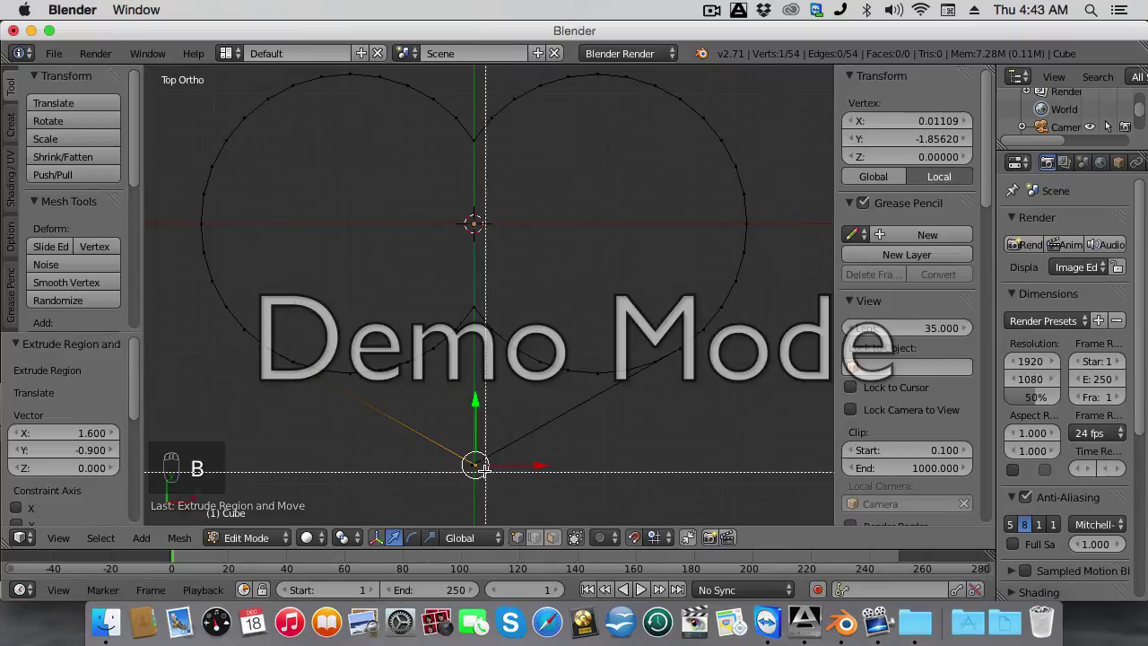
pyautogui.moveTo(443, 437); pyautogui.dragTo(501, 492)
pyautogui.hotkey('alt', 'm')
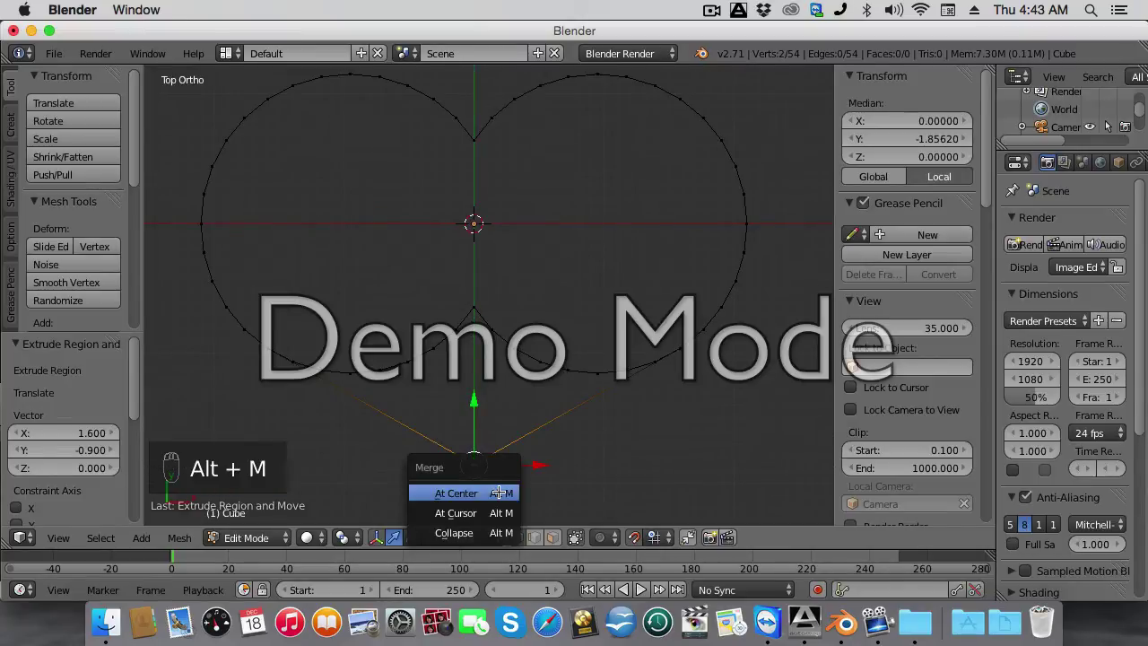
pyautogui.click(498, 489)
# Delete the vertices of the left lobe's leftover lower arc and the inner notch above the tip.
pyautogui.press('a')
pyautogui.press('b')
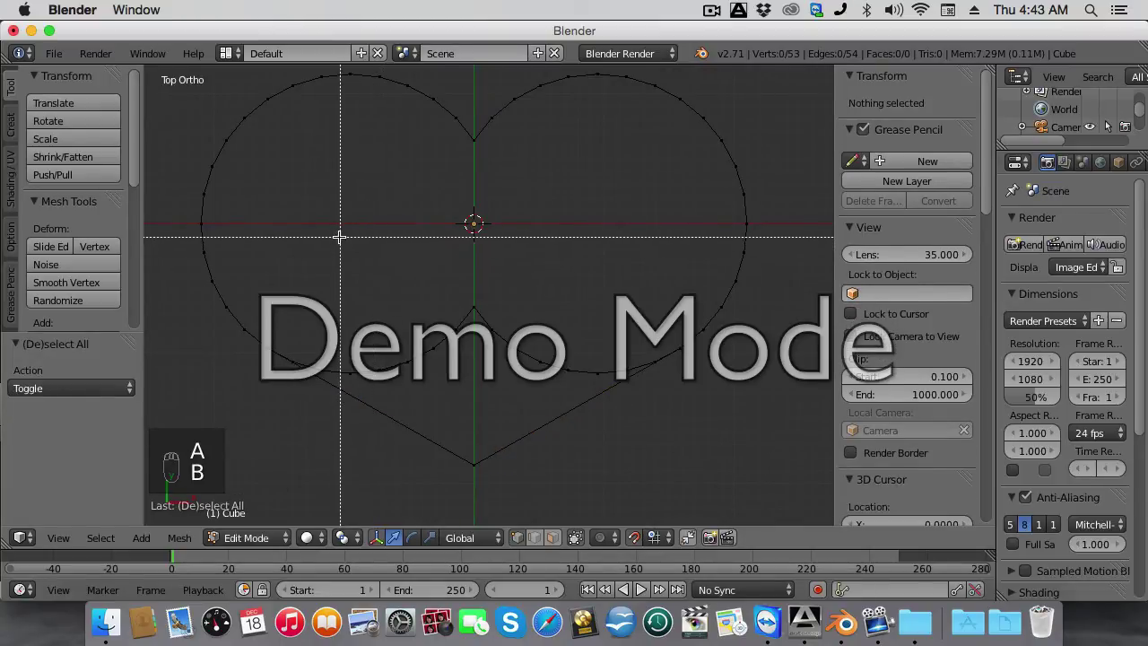
pyautogui.moveTo(331, 238); pyautogui.dragTo(538, 381)
pyautogui.press('x')
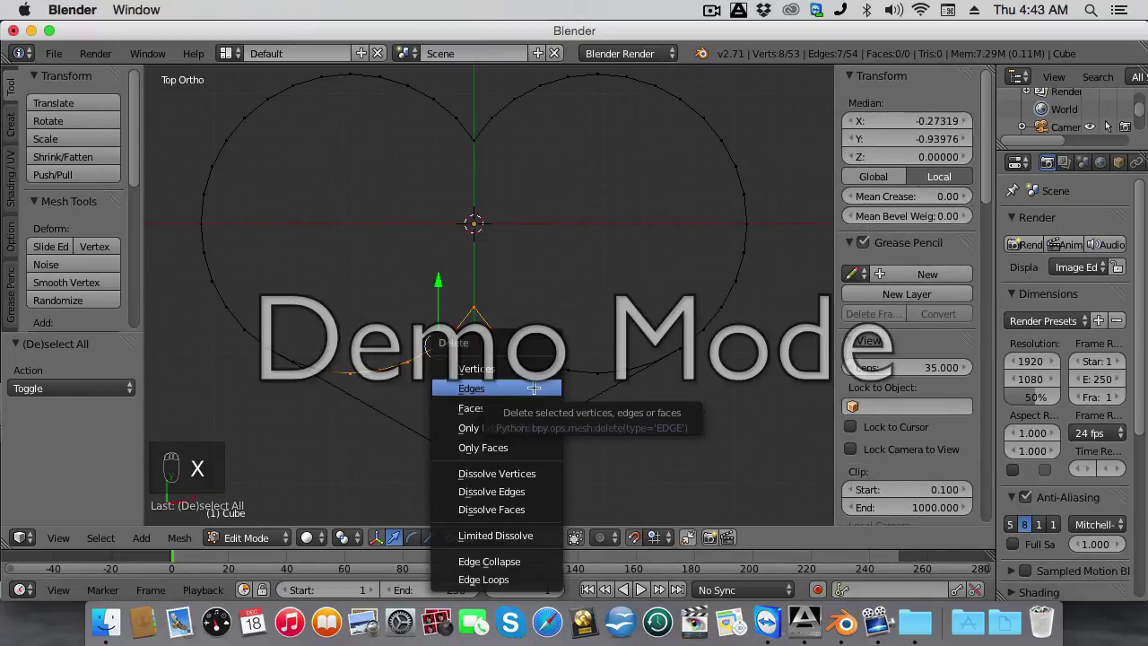
pyautogui.click(502, 368)
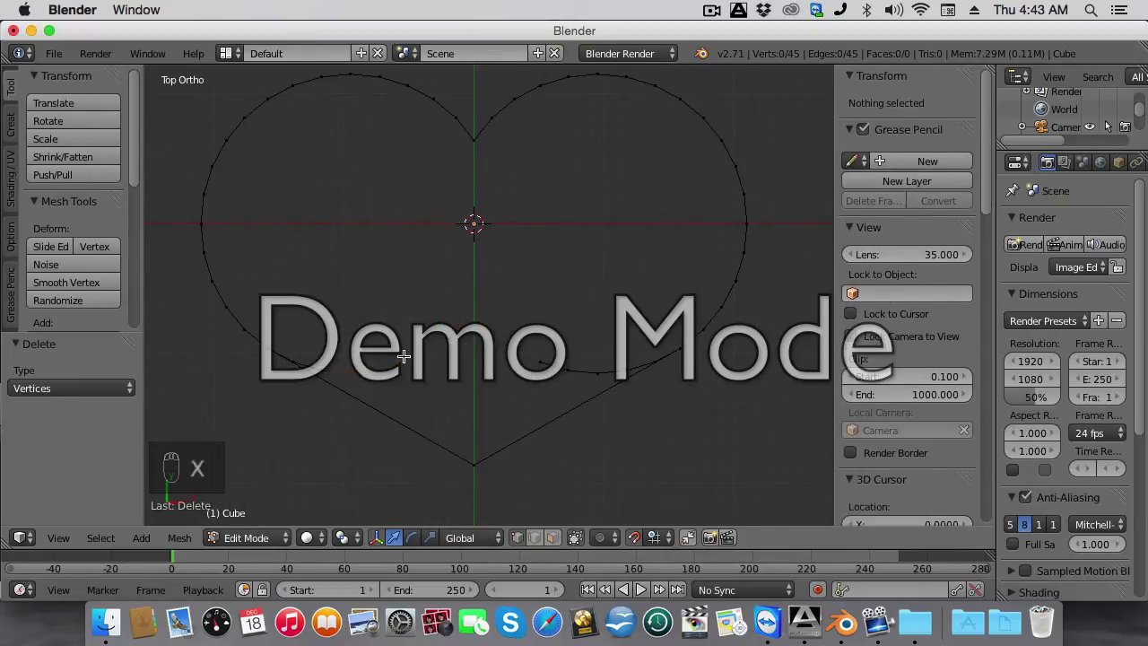
# Delete the last stray vertex on the left lobe and the leftover lower arc vertices of the right lobe.
pyautogui.rightClick(326, 365)
pyautogui.press('x')
pyautogui.click(323, 363)
pyautogui.press('b')
pyautogui.moveTo(502, 303); pyautogui.dragTo(631, 379)
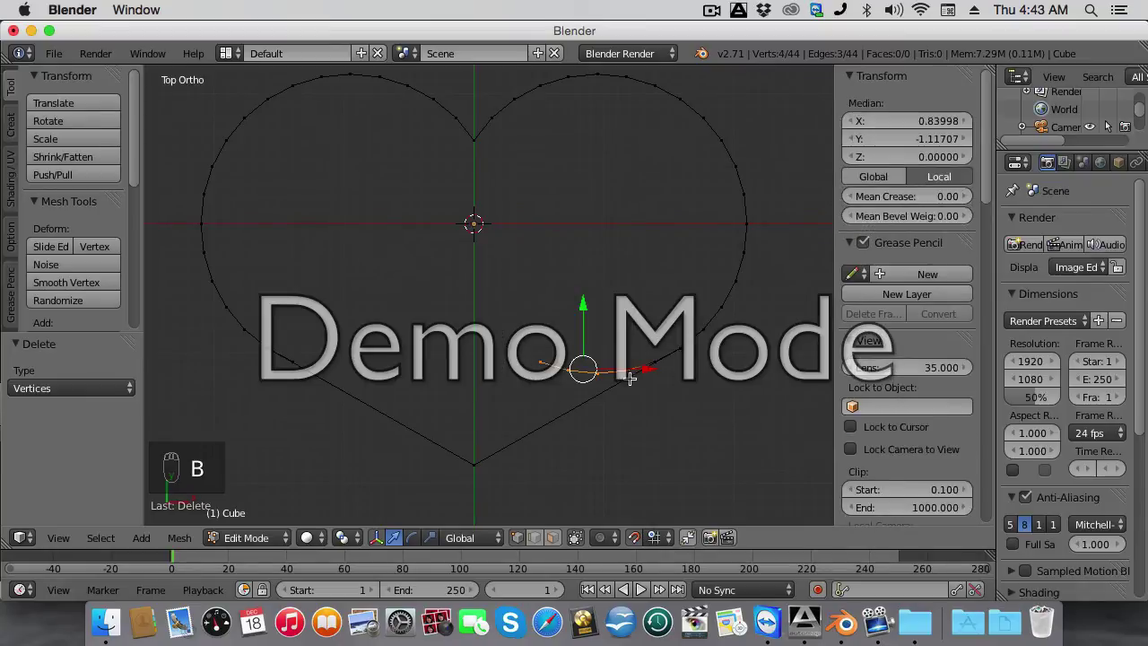
pyautogui.press('x')
pyautogui.click(621, 370)
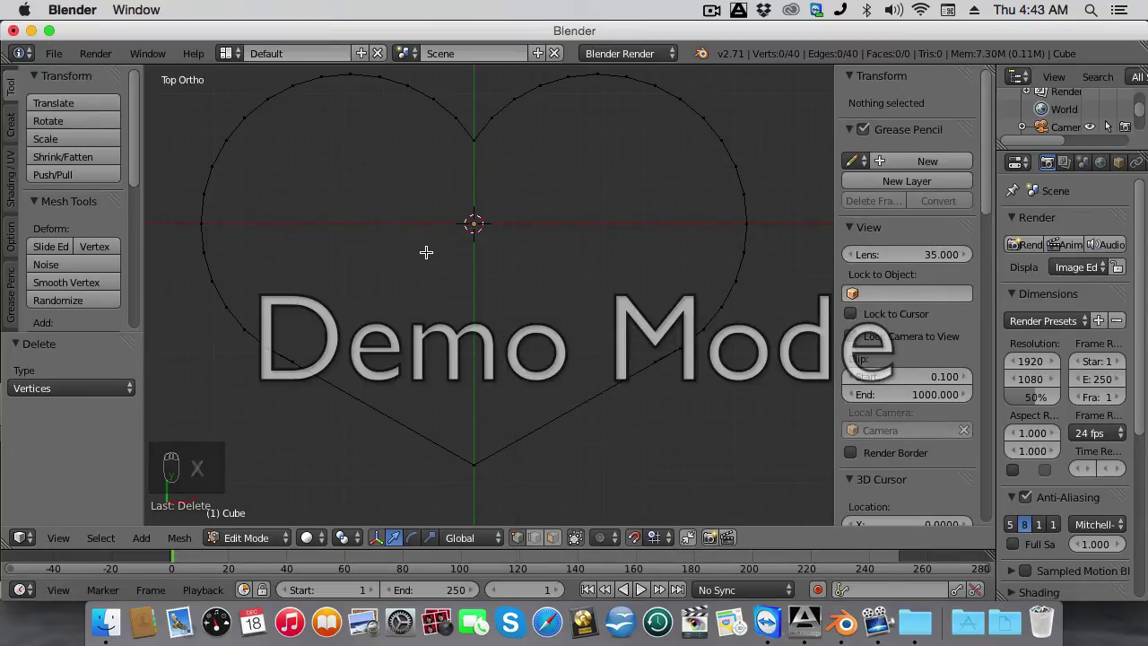
# Fill the closed heart outline with a single face.
pyautogui.press('a')
pyautogui.press('f')
pyautogui.press('a')
pyautogui.scroll(-2, 464, 321)
pyautogui.press('KP_7')
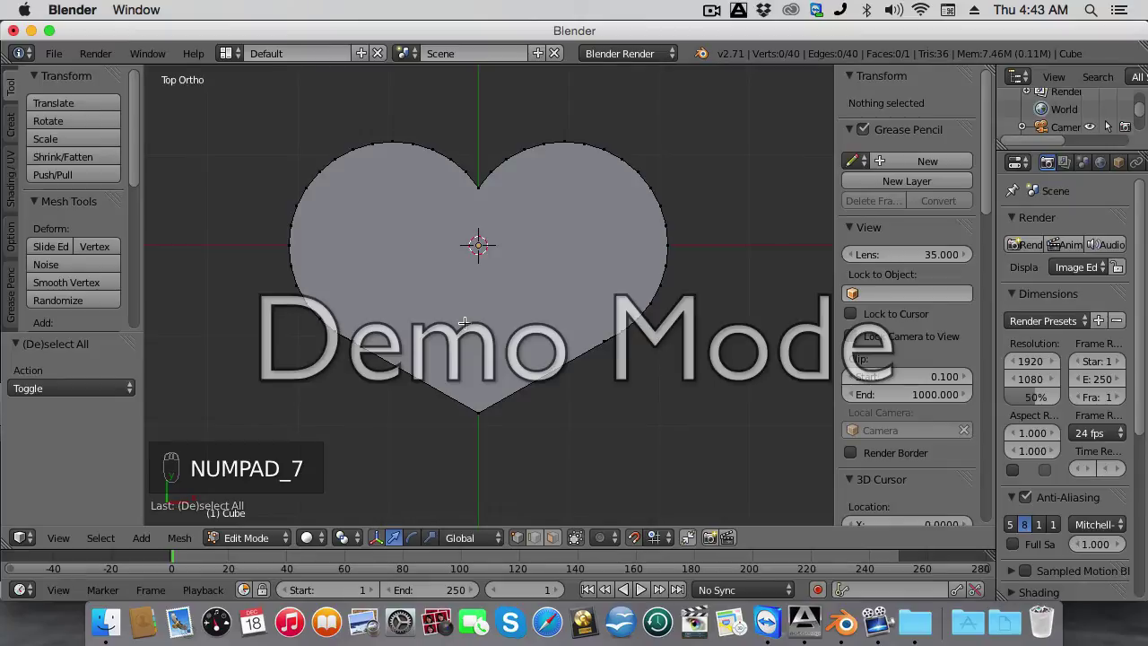
# Extrude the whole heart face upward by 1.0 along Z in the front view.
pyautogui.press('KP_1')
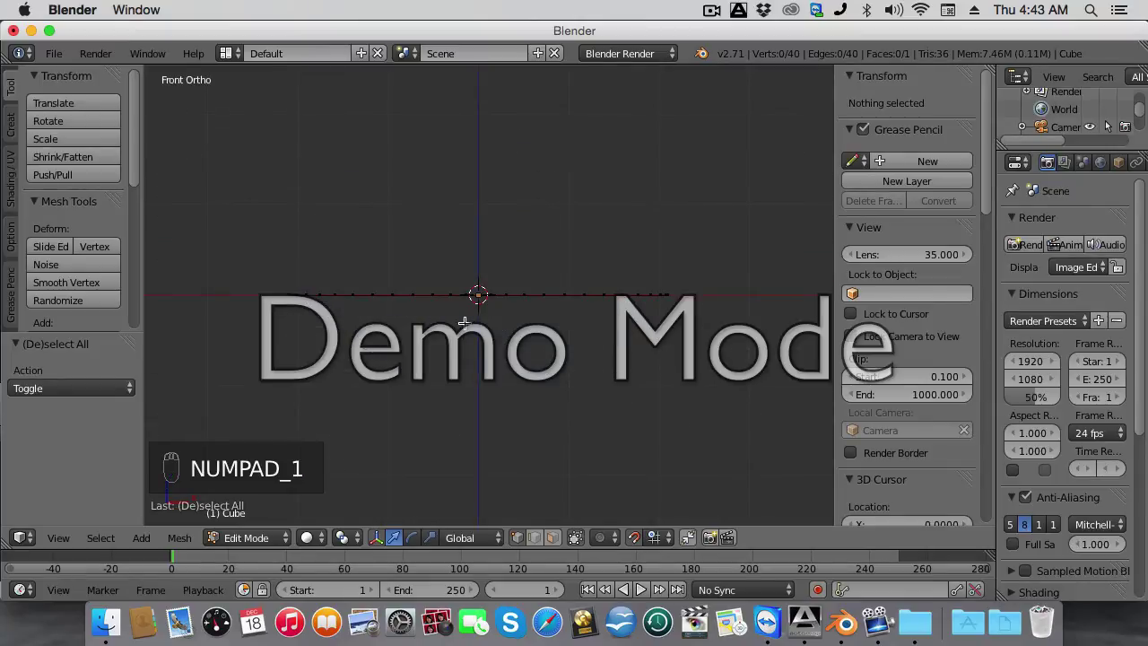
pyautogui.press('a')
pyautogui.press('a')
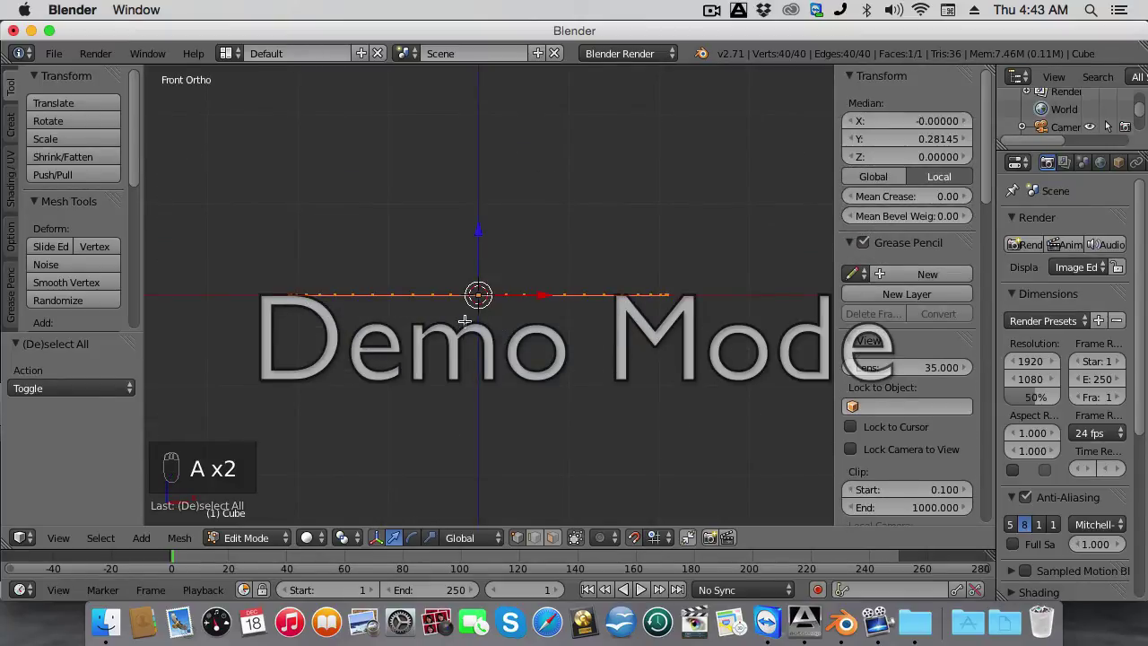
pyautogui.press('e')
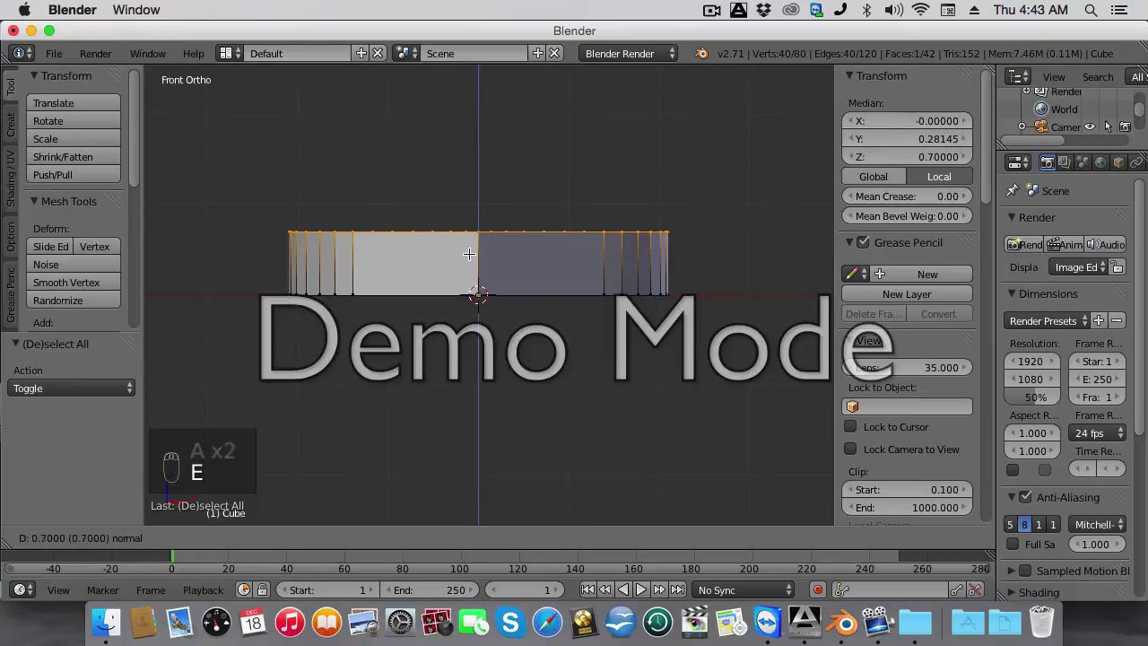
pyautogui.click(468, 235)
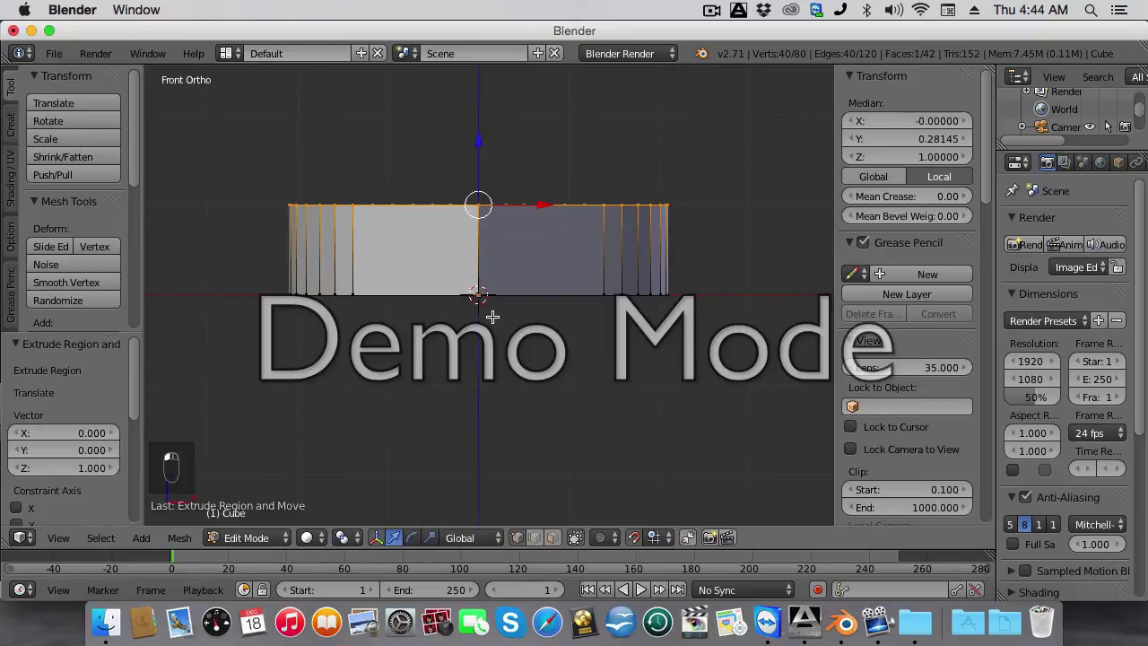
# Scale the extruded top face slightly inward in the top view to taper the heart's sides, and select the whole mesh.
pyautogui.press('KP_7')
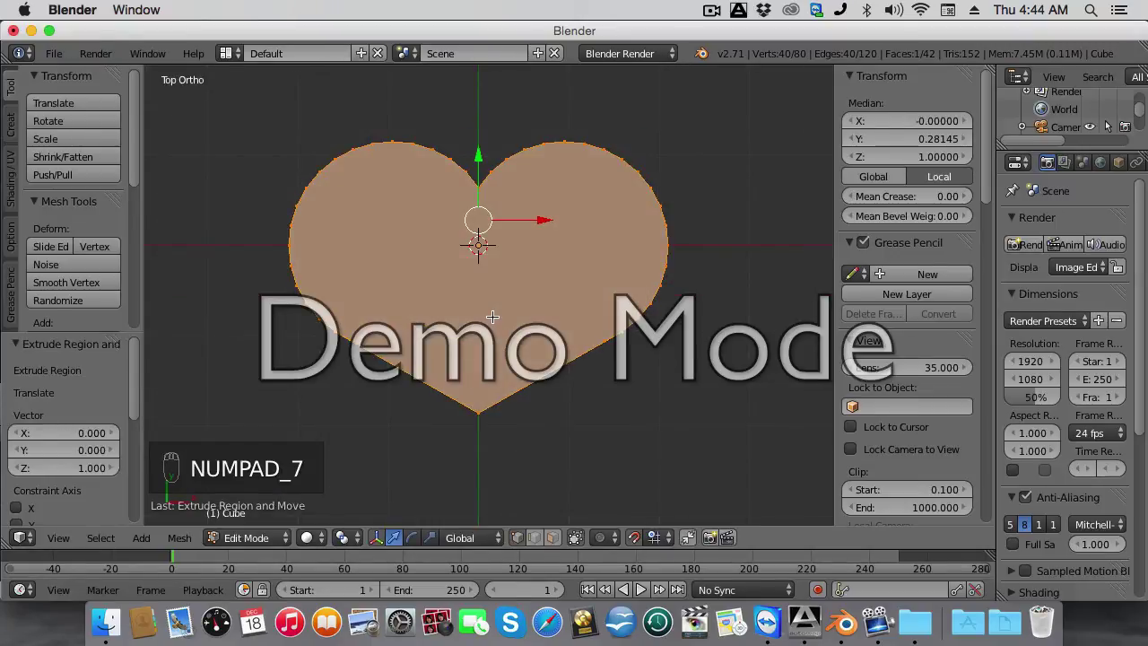
pyautogui.press('s')
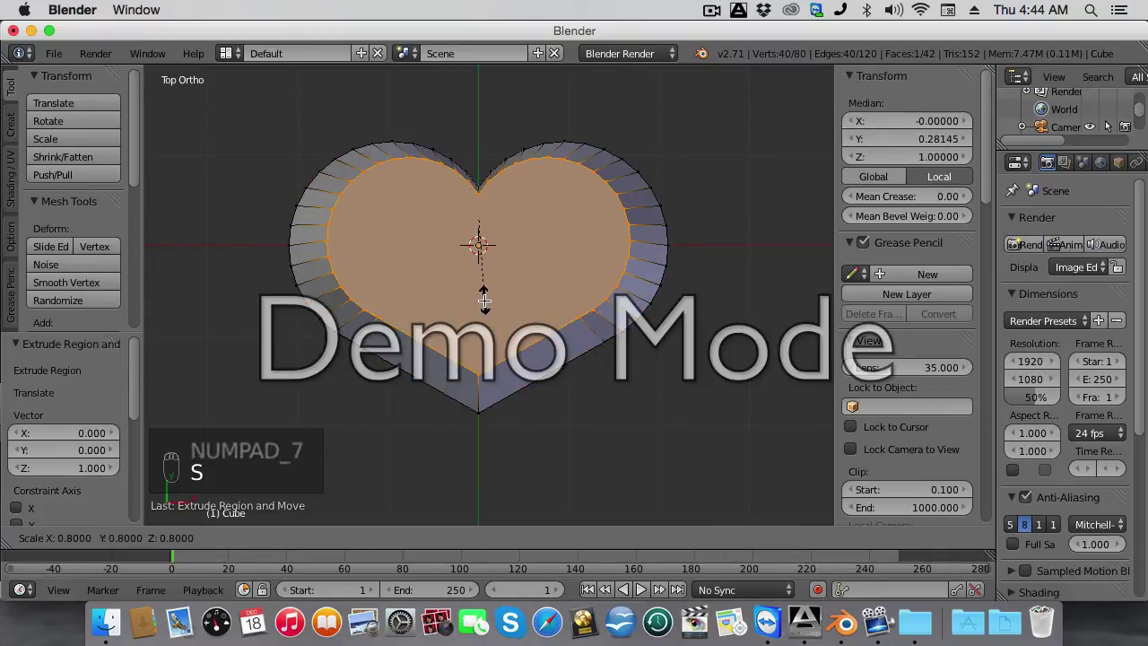
pyautogui.click(487, 308)
pyautogui.press('a')
pyautogui.press('a')
pyautogui.press('a')
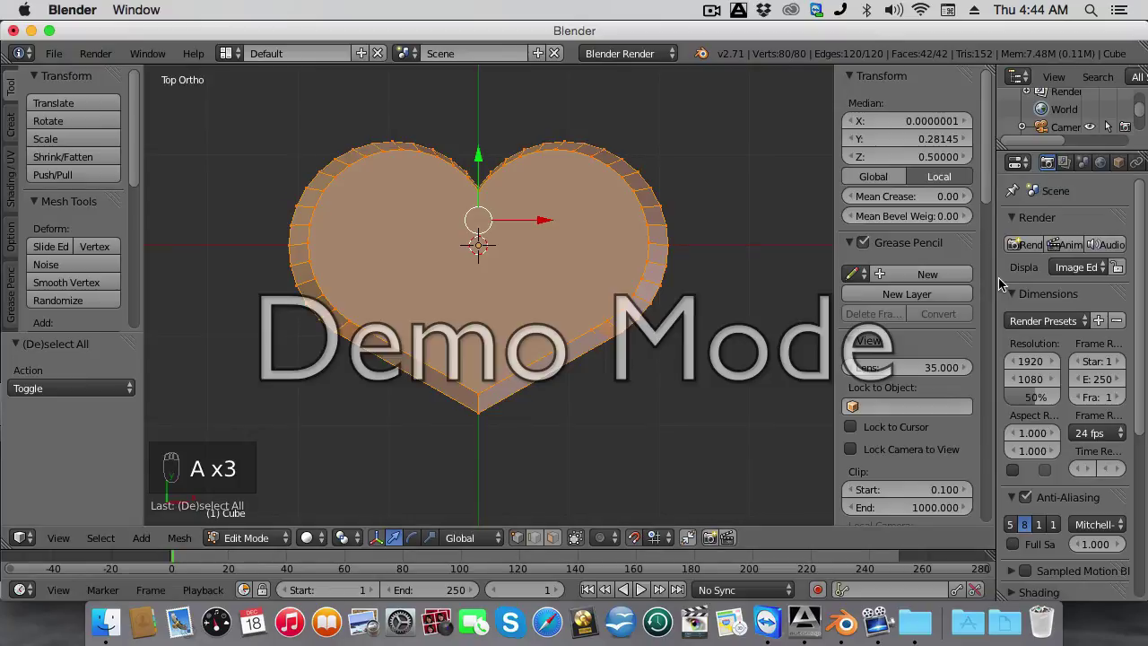
# Widen the properties editor and set the diffuse colour of the heart's material to bright red.
pyautogui.moveTo(997, 283); pyautogui.dragTo(953, 274)
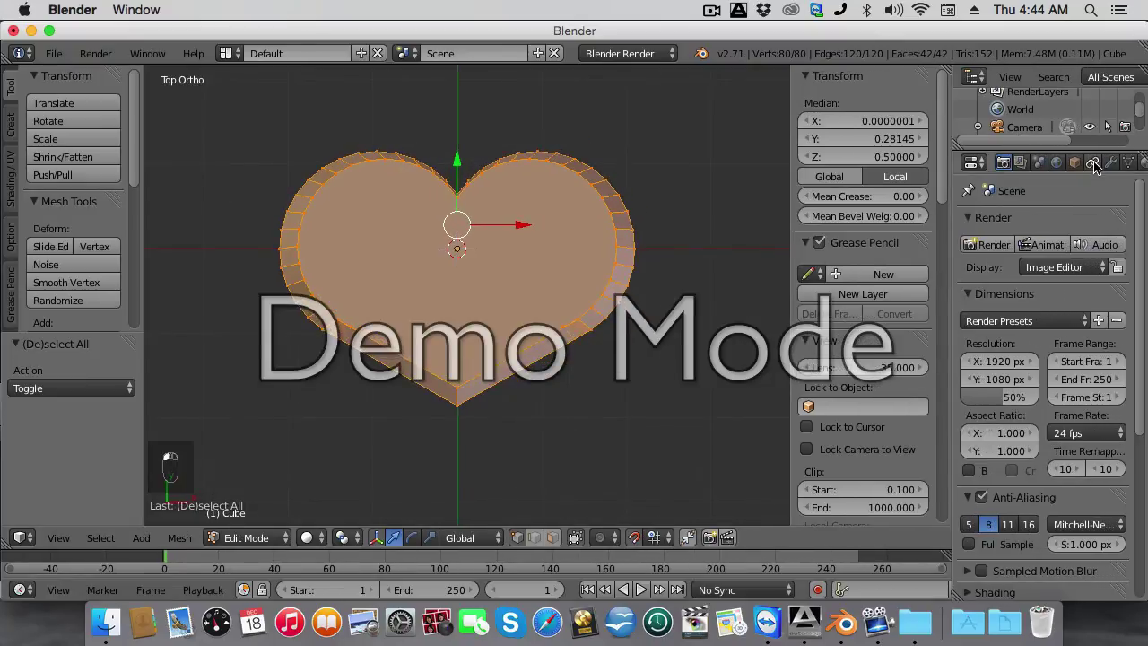
pyautogui.click(1110, 162)
pyautogui.scroll(-3, 1039, 305)
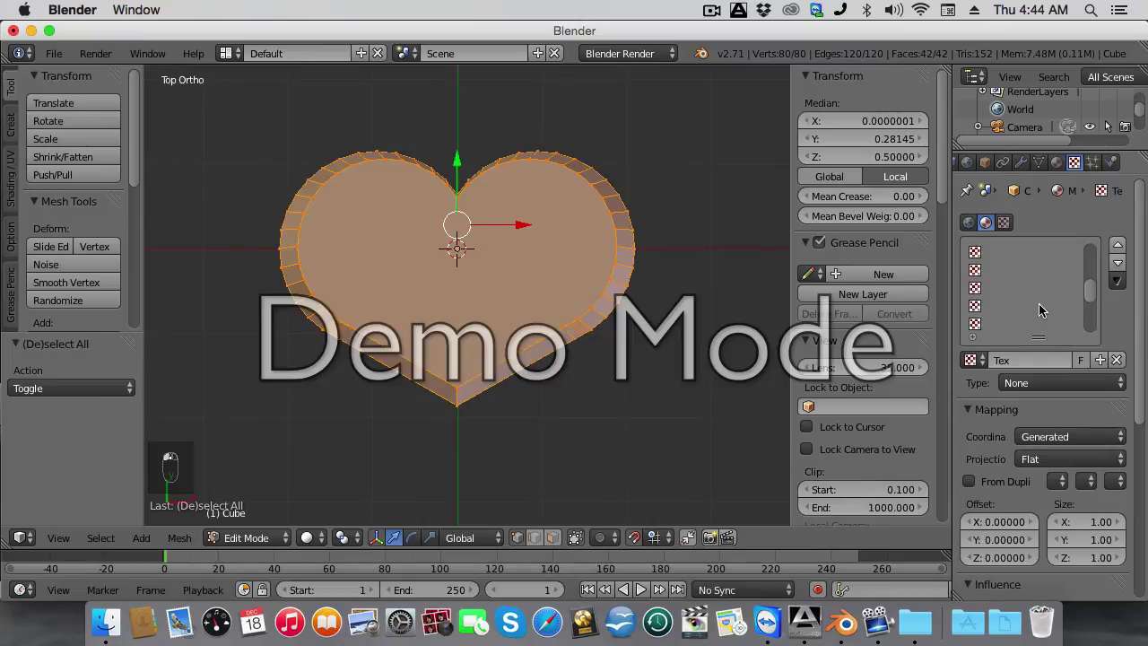
pyautogui.click(1058, 161)
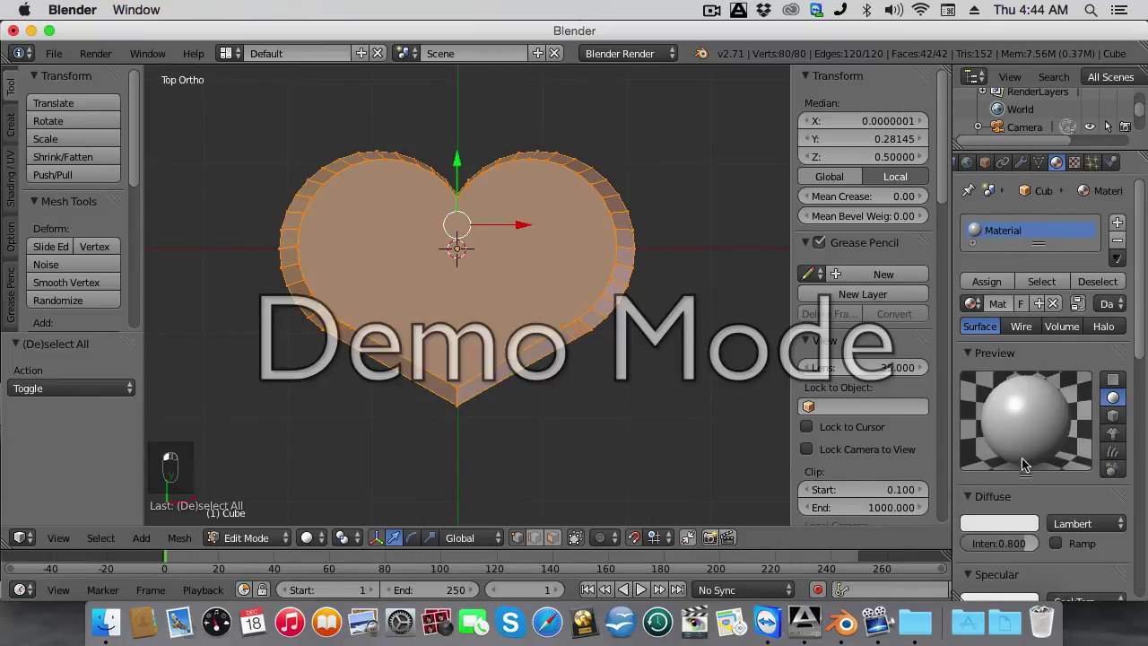
pyautogui.click(999, 527)
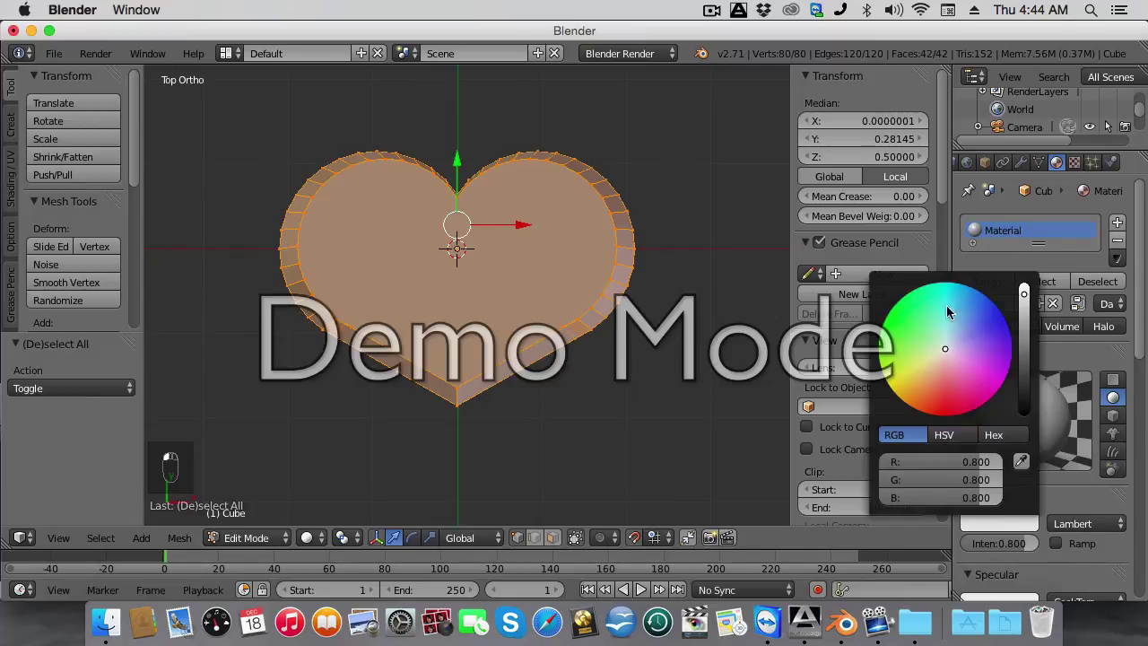
pyautogui.click(991, 522)
pyautogui.moveTo(955, 401)
pyautogui.mouseDown()
pyautogui.moveTo(946, 379)
pyautogui.moveTo(944, 415)
pyautogui.mouseUp()
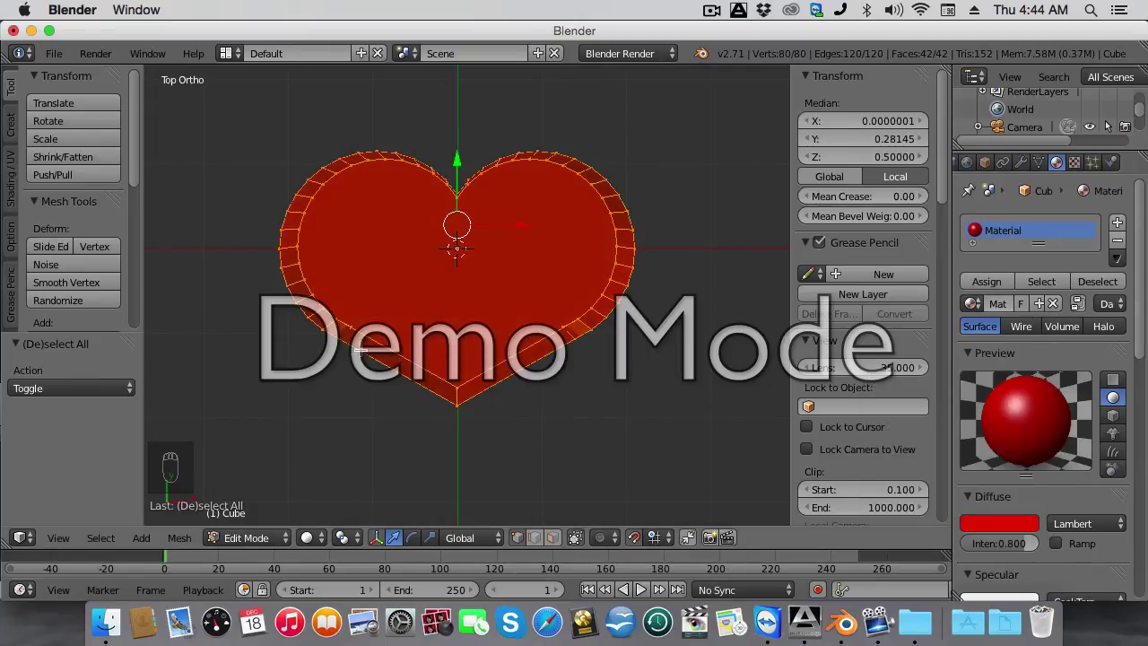
pyautogui.scroll(-2, 357, 348)
pyautogui.scroll(1, 355, 342)
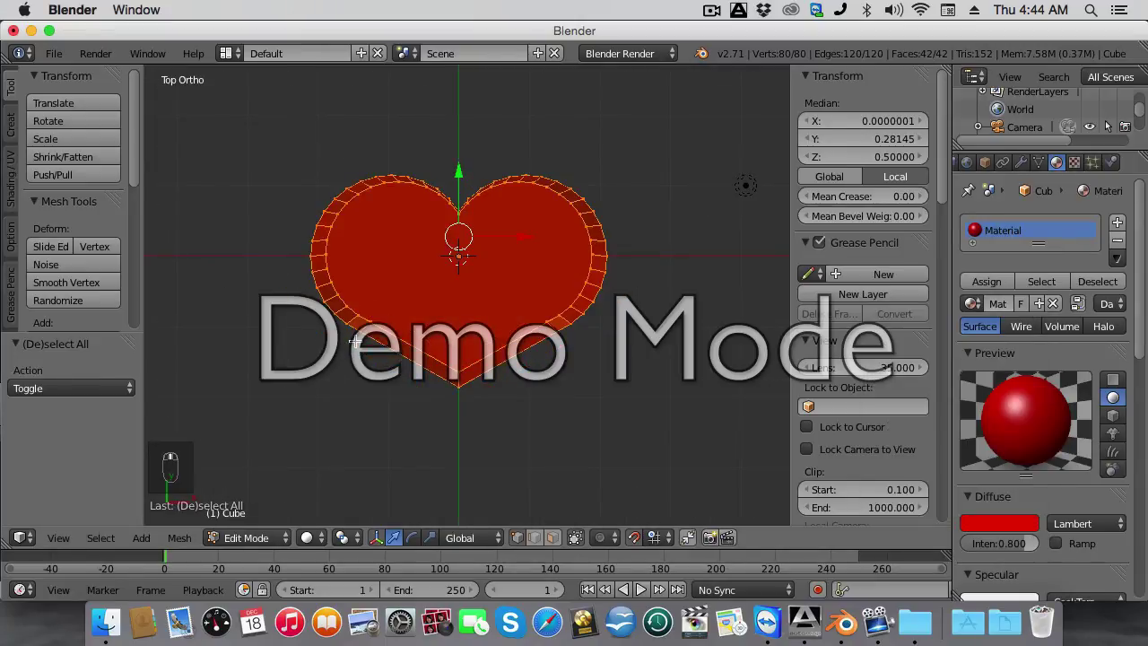